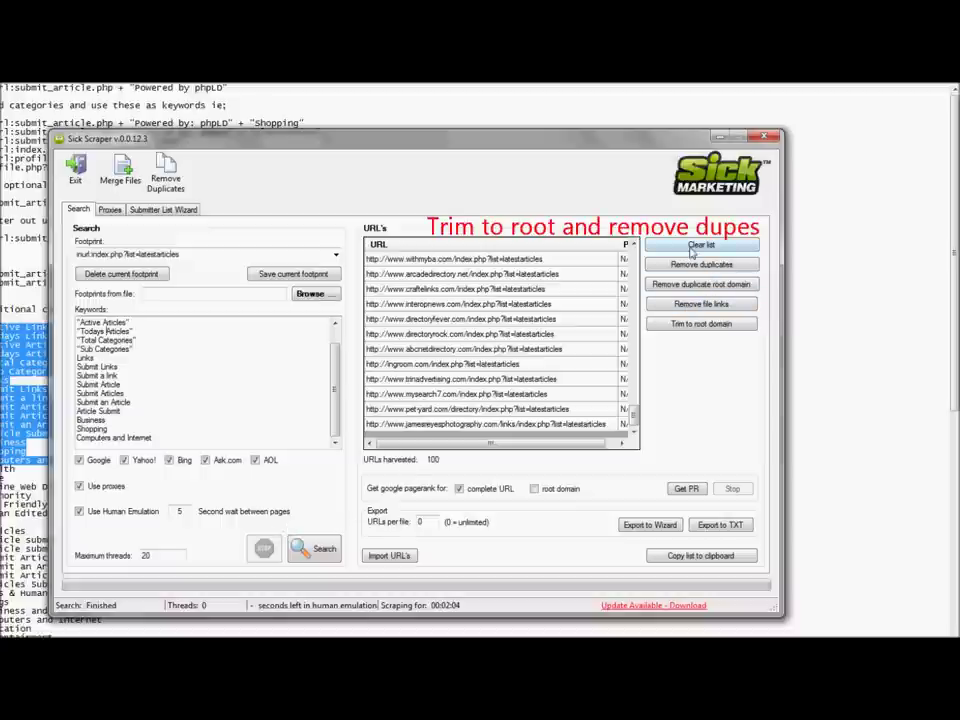
- Remove duplicate entries from the harvested URLs and trim them to their root domains
{"action": "left_click", "coordinate": [635, 352]}
{"action": "left_click", "coordinate": [718, 264]}
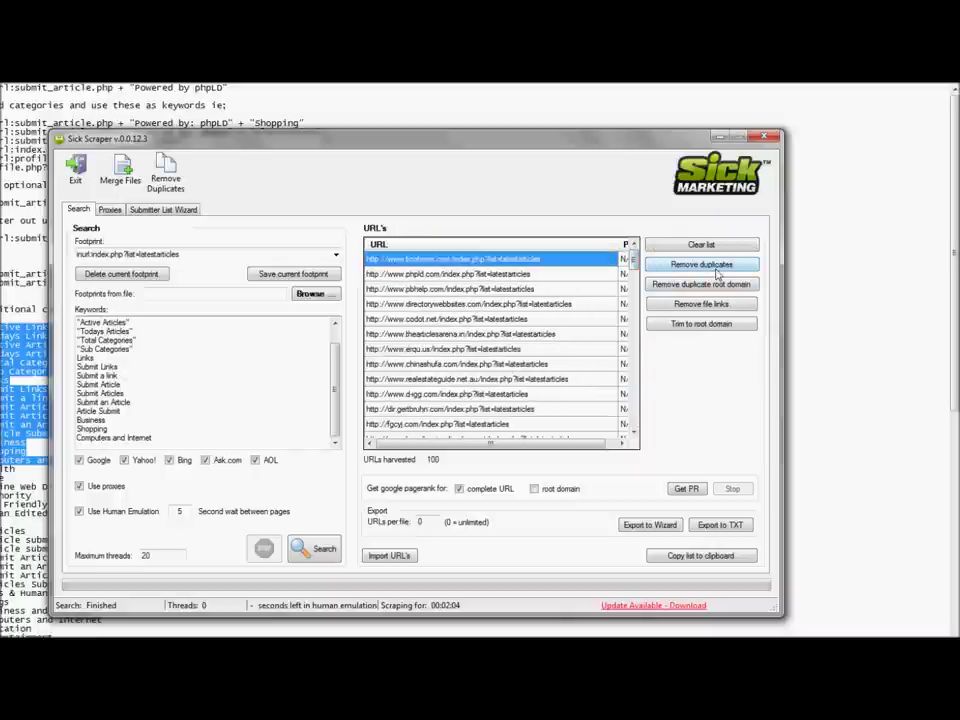
{"action": "left_click", "coordinate": [707, 323]}
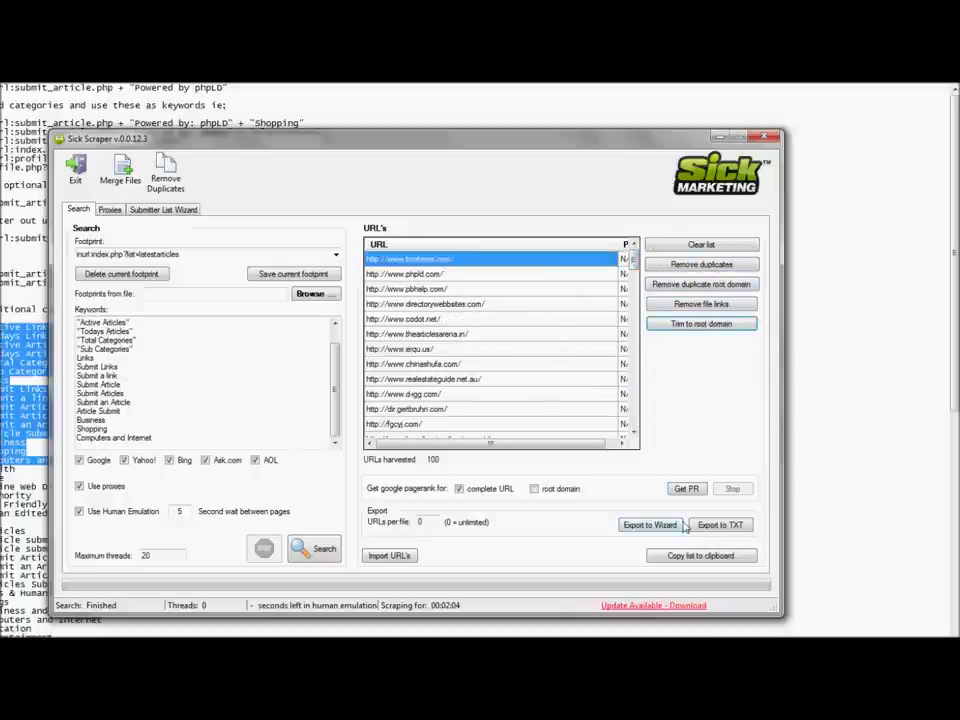
- Export the URLs to the Submitter List Wizard and load LilB-PHLDArticle-_Cat-Template.sic from the PHPLDArticle+Template folder in Article Sites
{"action": "left_click", "coordinate": [660, 526]}
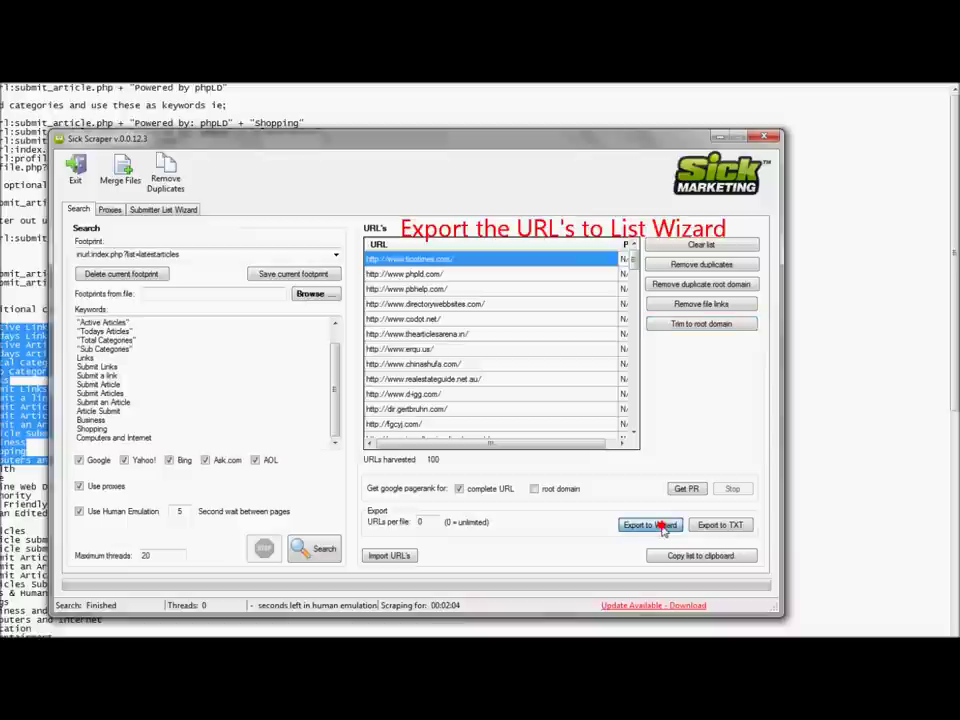
{"action": "left_click", "coordinate": [145, 210]}
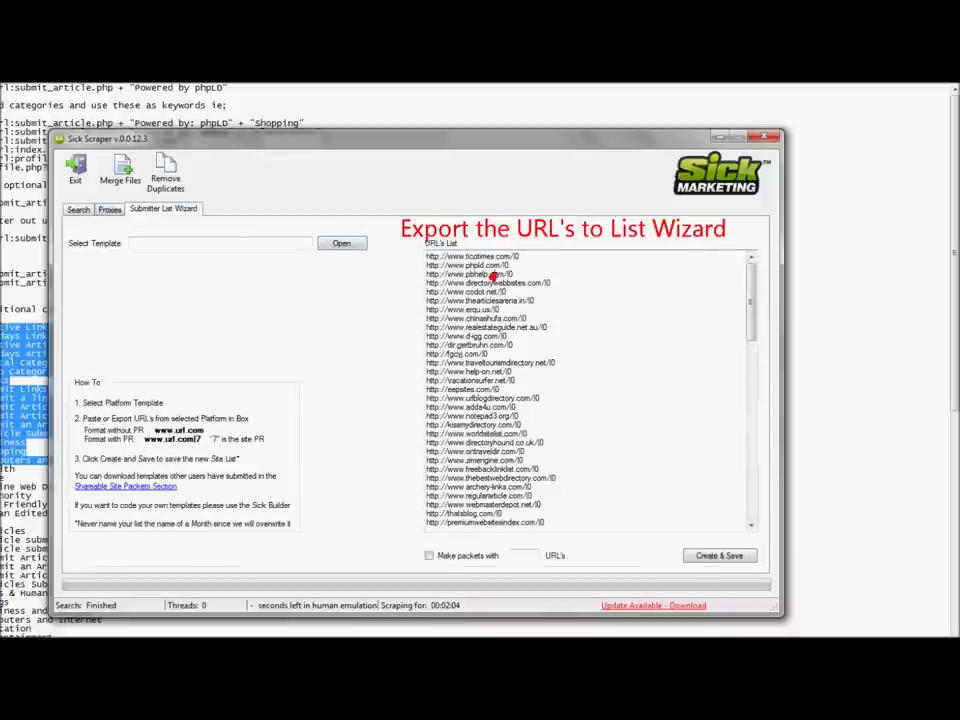
{"action": "left_click", "coordinate": [326, 246]}
{"action": "left_click", "coordinate": [171, 253]}
{"action": "scroll", "coordinate": [172, 255], "scroll_direction": "up", "scroll_amount": 3}
{"action": "left_click", "coordinate": [113, 285]}
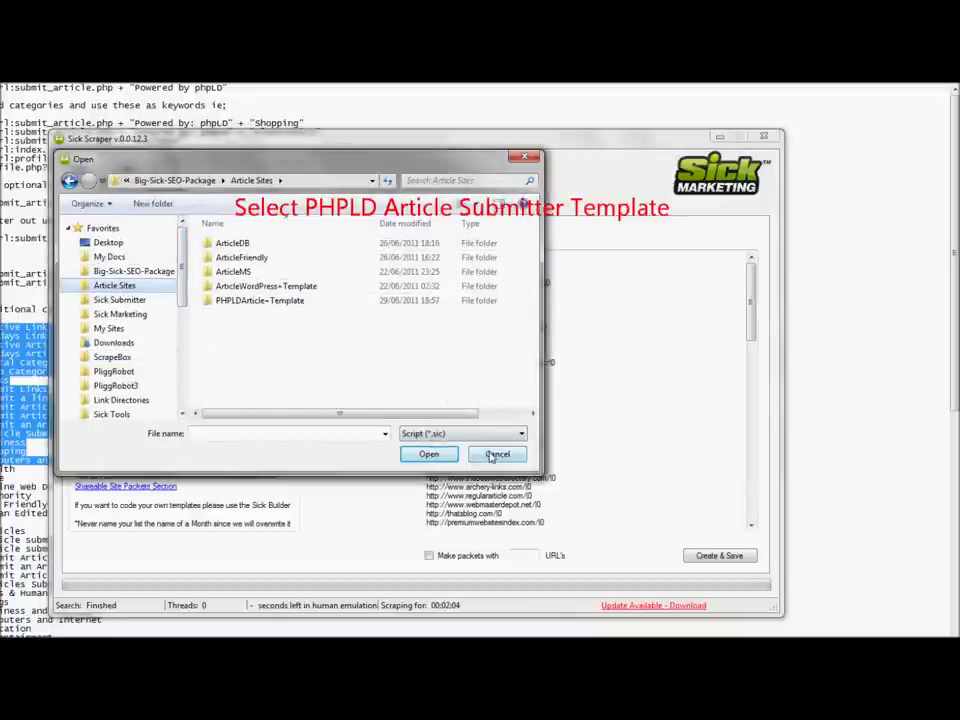
{"action": "double_click", "coordinate": [270, 301]}
{"action": "double_click", "coordinate": [257, 243]}
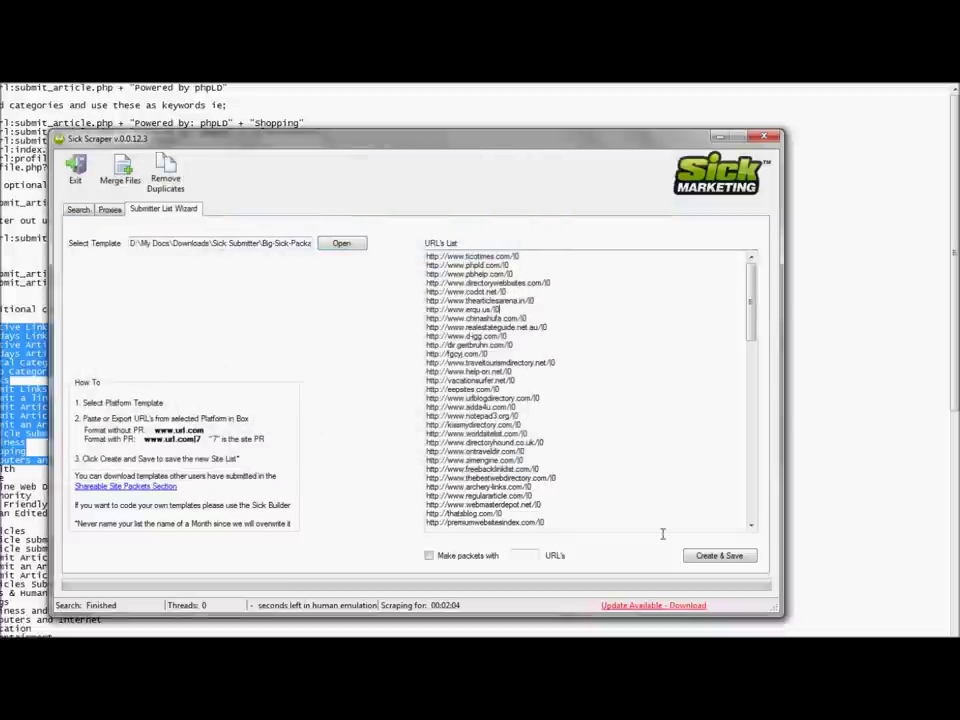
- Create the site list and save it as "Sick tutorial packet phpld" in the PHPLDArticle+Template folder
{"action": "left_click", "coordinate": [719, 555]}
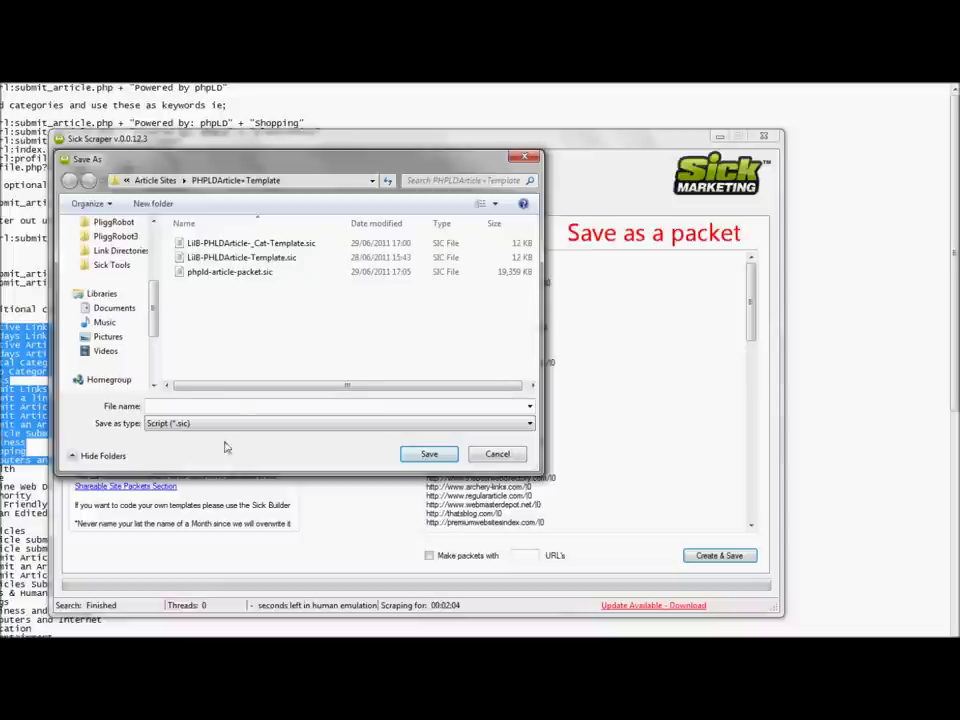
{"action": "left_click", "coordinate": [226, 406]}
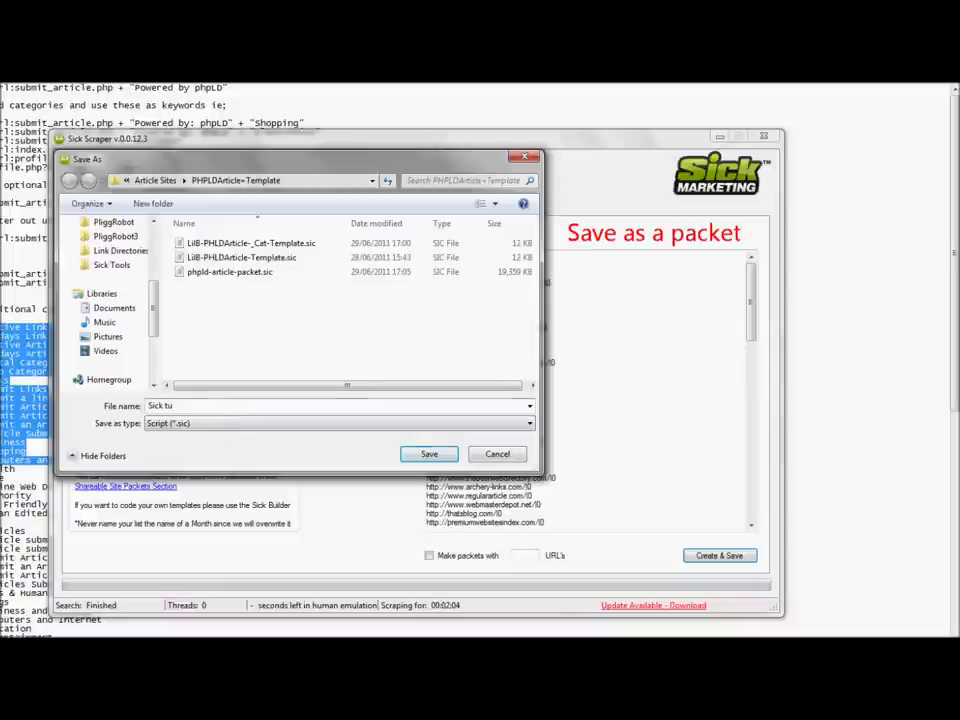
{"action": "type", "text": "Sick tutorial packet phpld"}
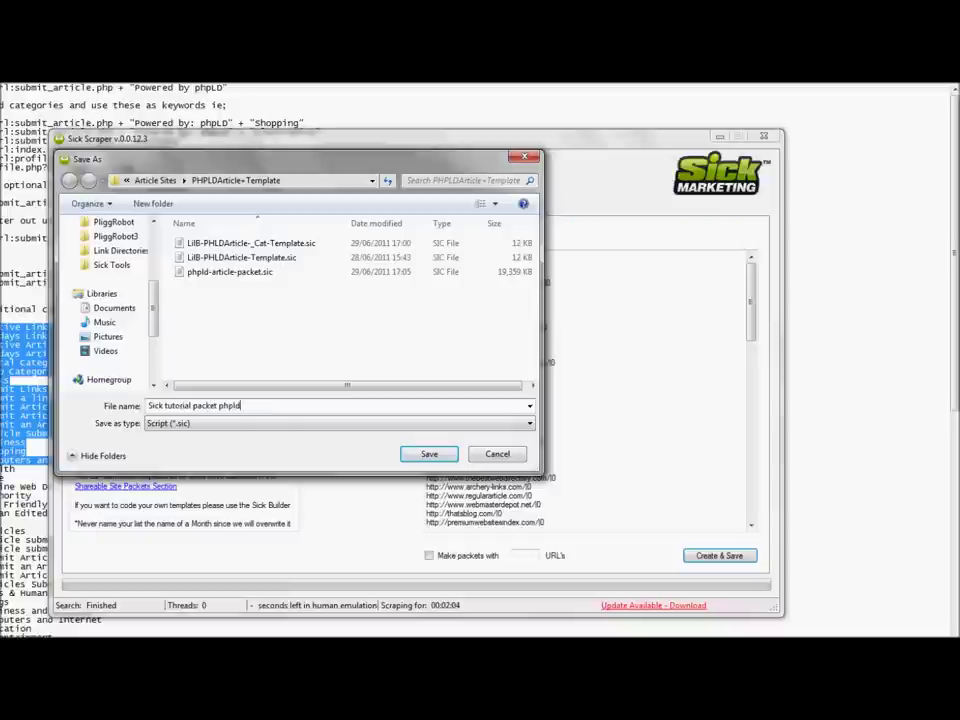
{"action": "key", "text": "Return"}
{"action": "left_click", "coordinate": [582, 408]}
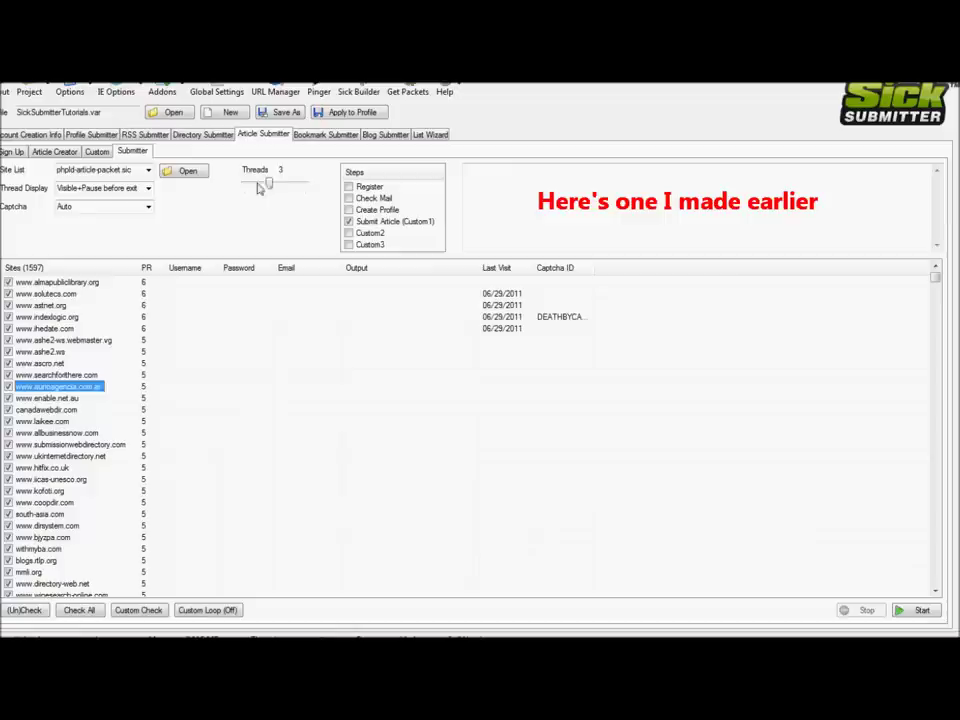
- In Sick Submitter, run only the Register step on the article sites with Hidden thread display and 16 threads
{"action": "left_click_drag", "start_coordinate": [268, 185], "coordinate": [302, 191]}
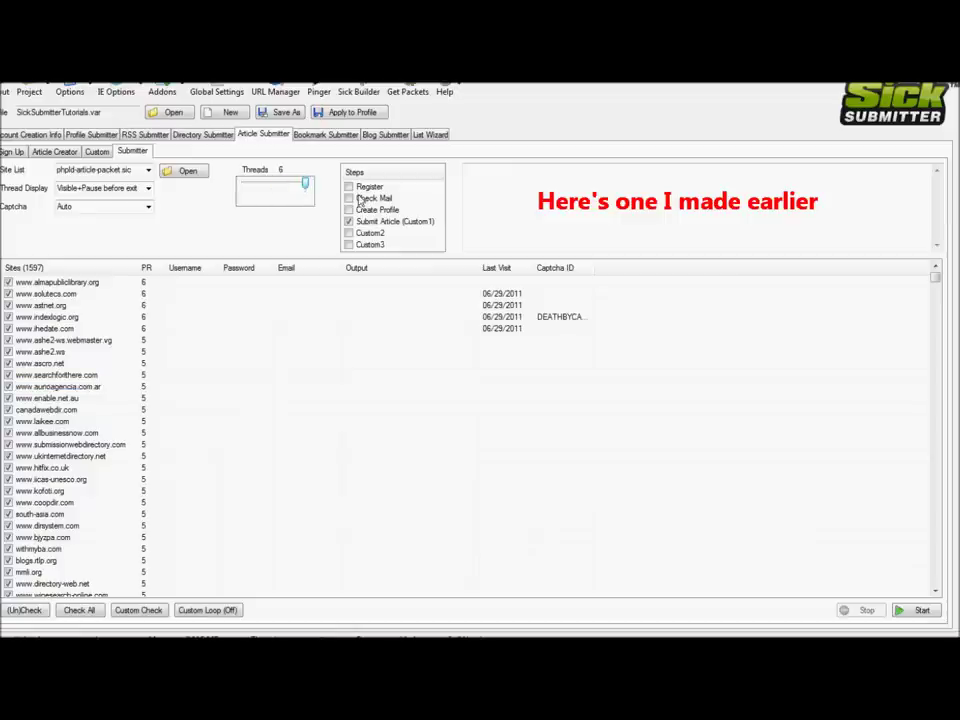
{"action": "left_click", "coordinate": [348, 187]}
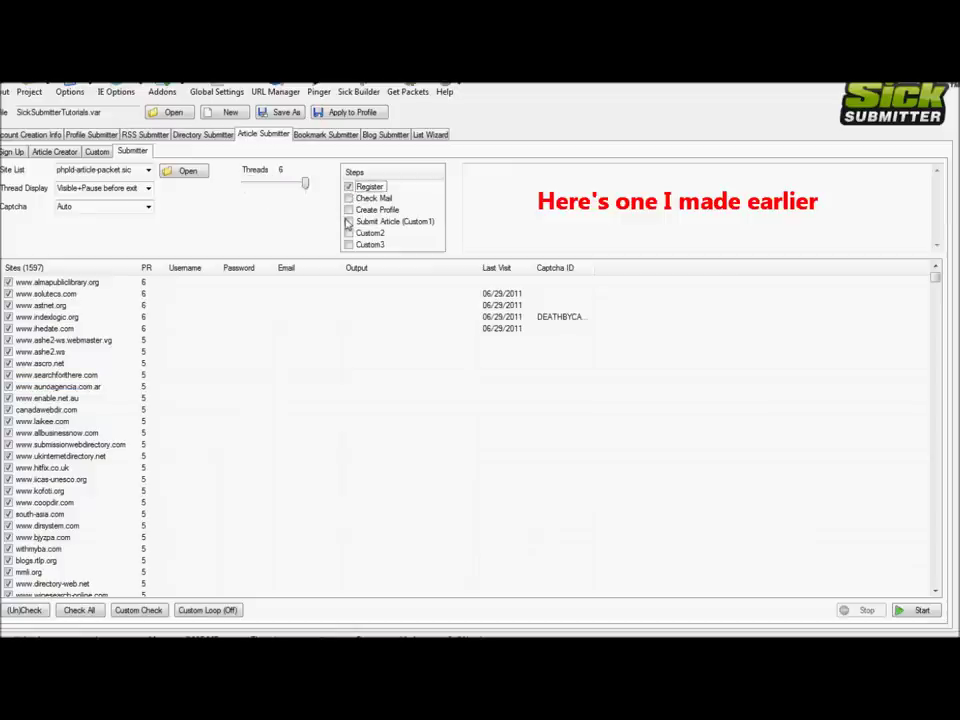
{"action": "left_click", "coordinate": [108, 189]}
{"action": "left_click", "coordinate": [87, 198]}
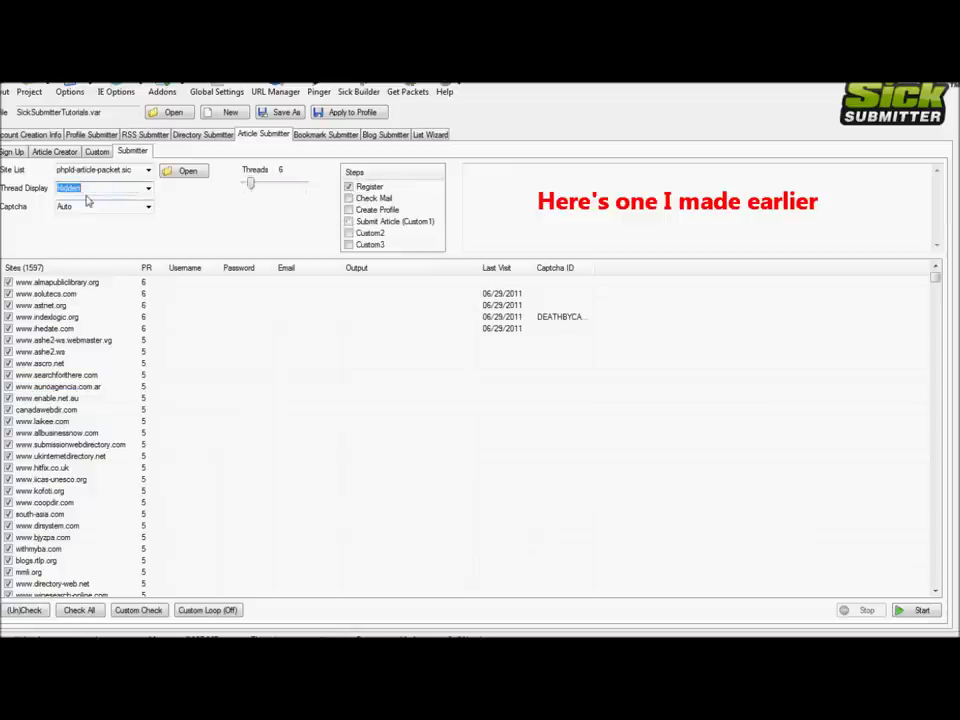
{"action": "left_click", "coordinate": [283, 190]}
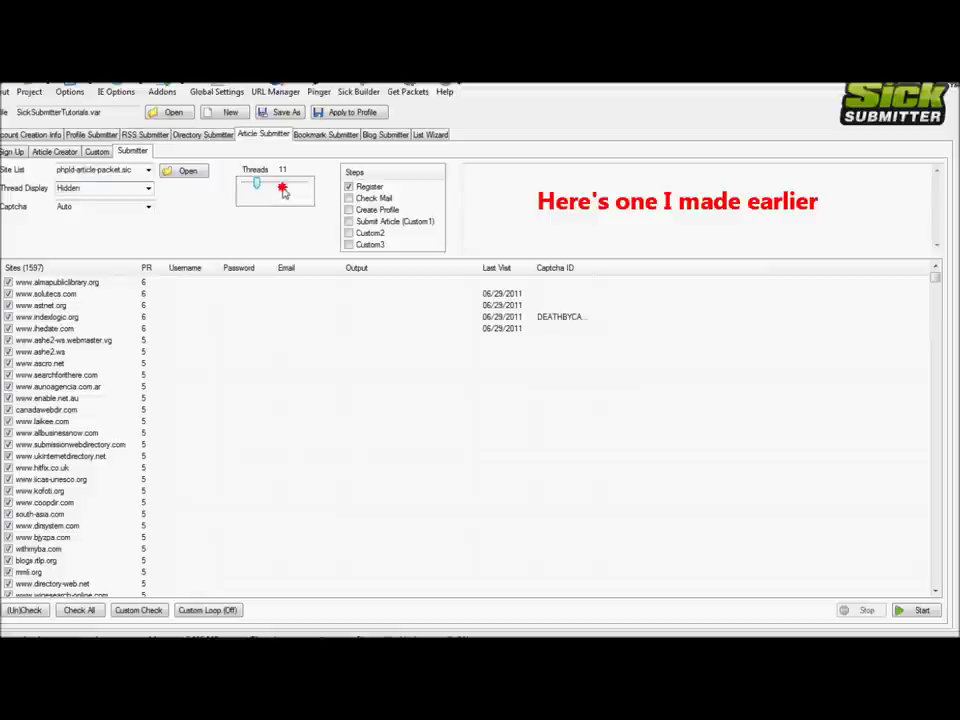
{"action": "left_click", "coordinate": [98, 315]}
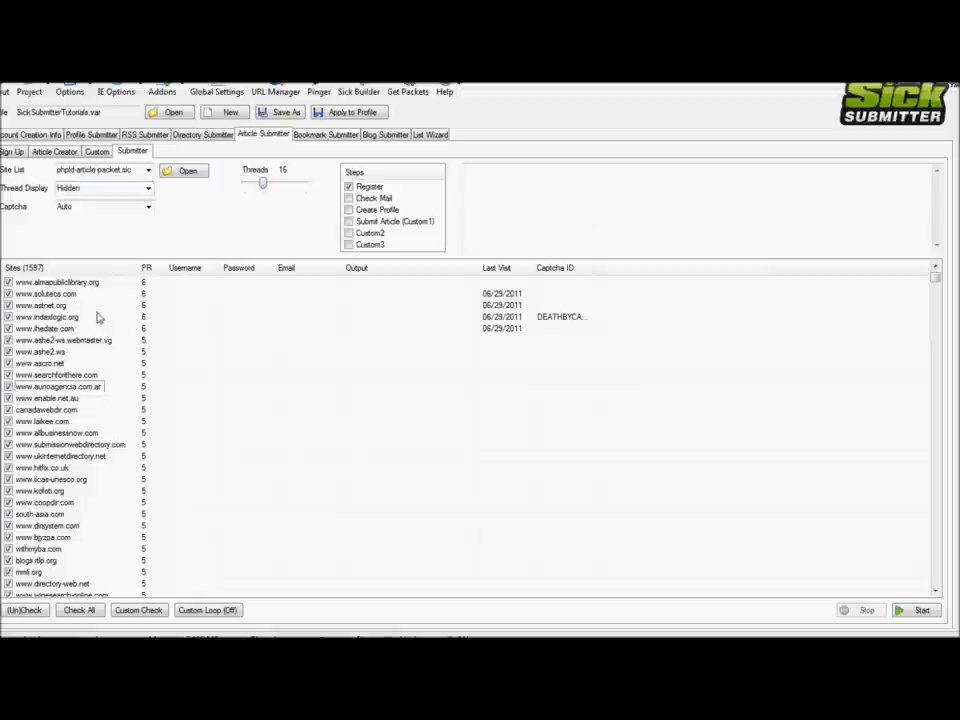
{"action": "left_click", "coordinate": [917, 609]}
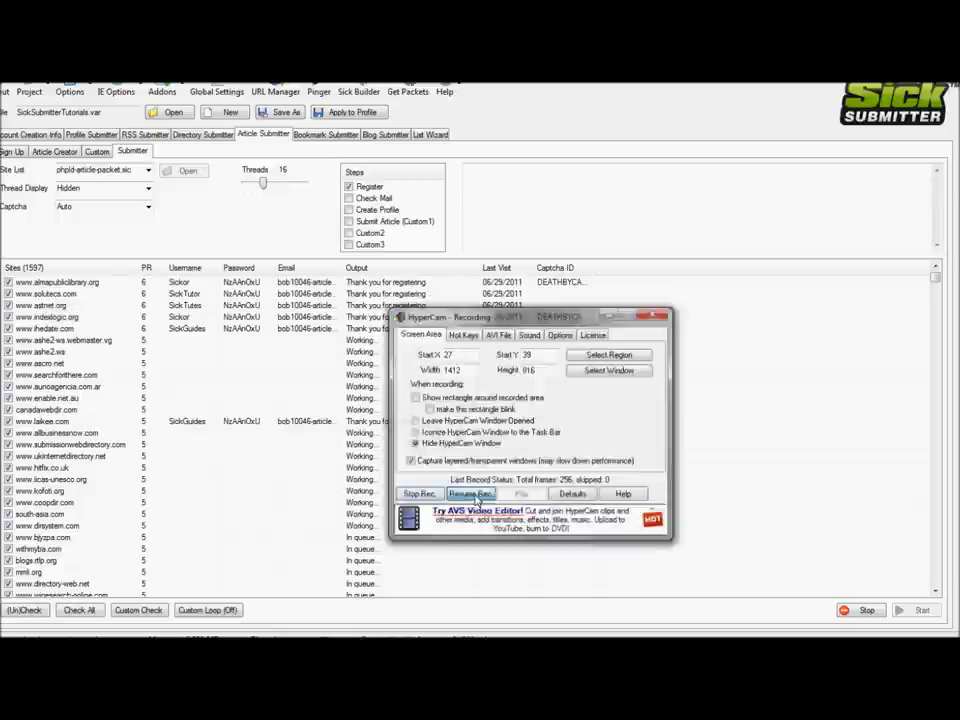
- Examine the registration output for the listed sites until the run finishes, and dismiss the completion message
{"action": "left_click", "coordinate": [45, 352]}
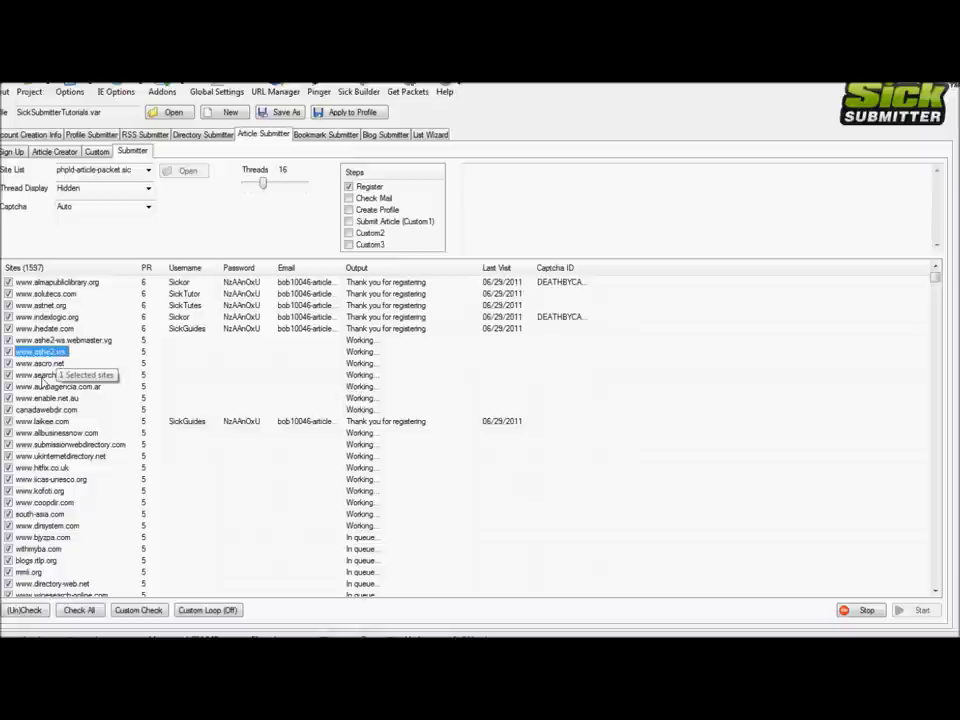
{"action": "left_click", "coordinate": [42, 378]}
{"action": "left_click", "coordinate": [31, 341]}
{"action": "left_click", "coordinate": [31, 318]}
{"action": "left_click", "coordinate": [62, 353]}
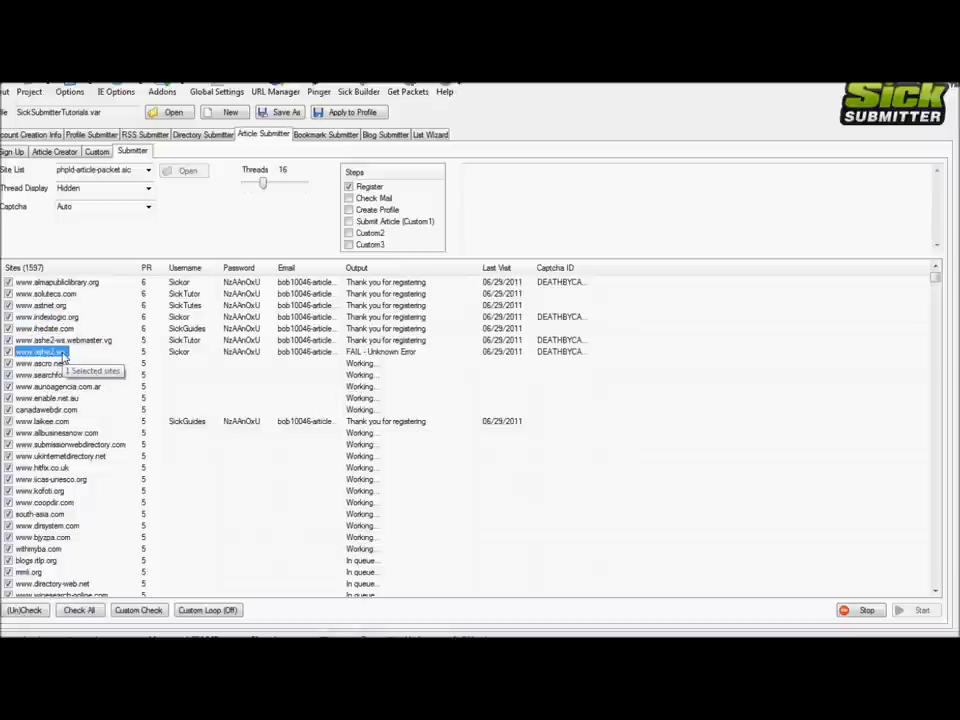
{"action": "left_click", "coordinate": [62, 388]}
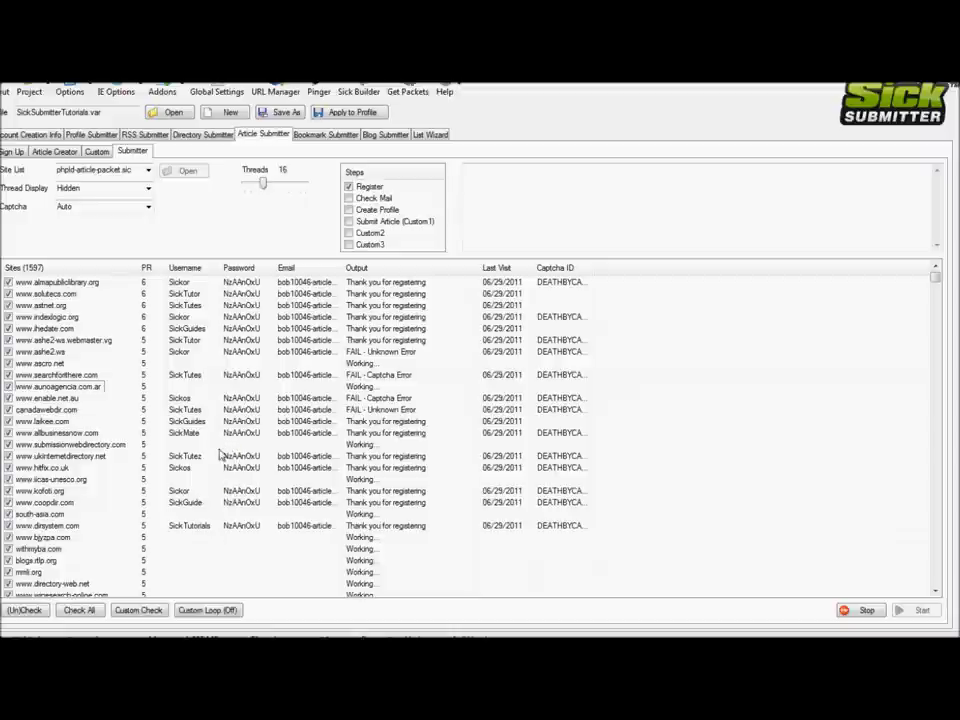
{"action": "left_click", "coordinate": [62, 514]}
{"action": "left_click", "coordinate": [45, 560]}
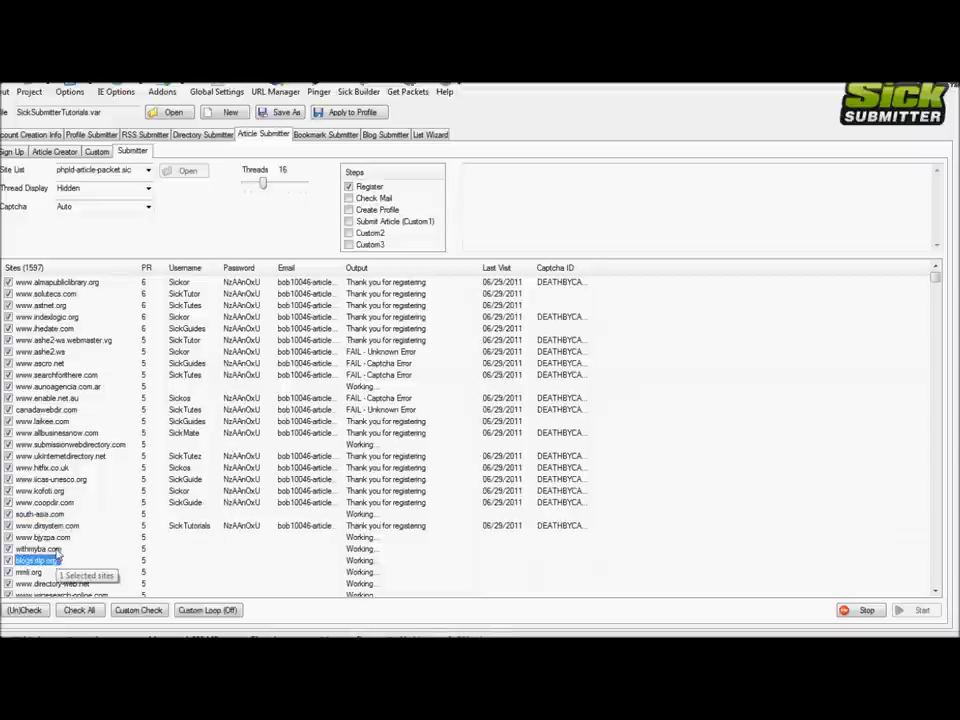
{"action": "scroll", "coordinate": [55, 555], "scroll_direction": "down", "scroll_amount": 1}
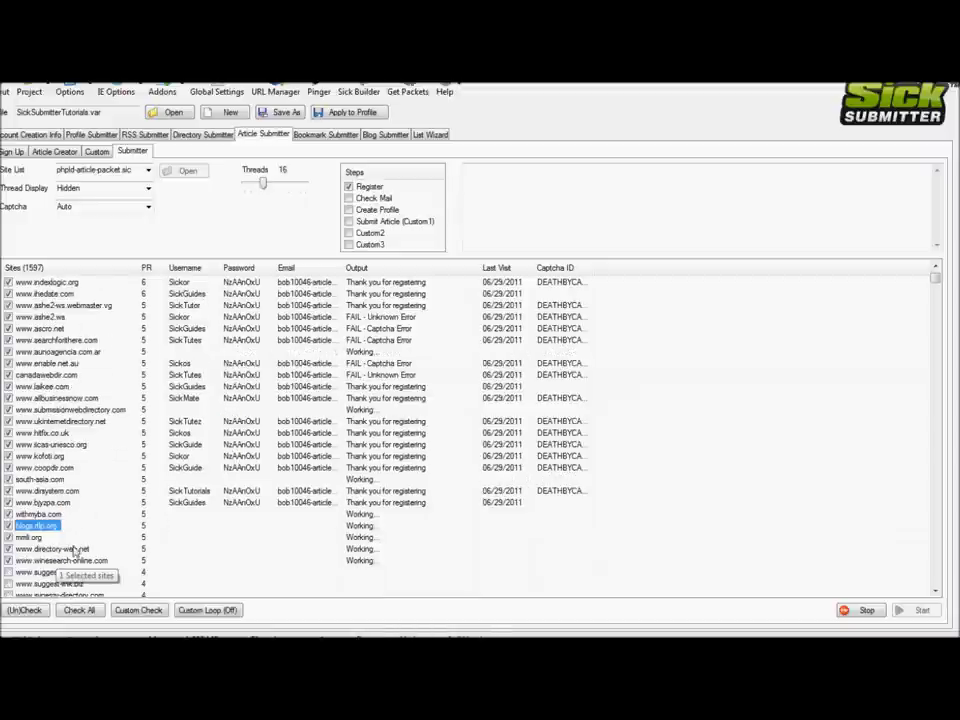
{"action": "left_click", "coordinate": [55, 548]}
{"action": "left_click", "coordinate": [70, 455]}
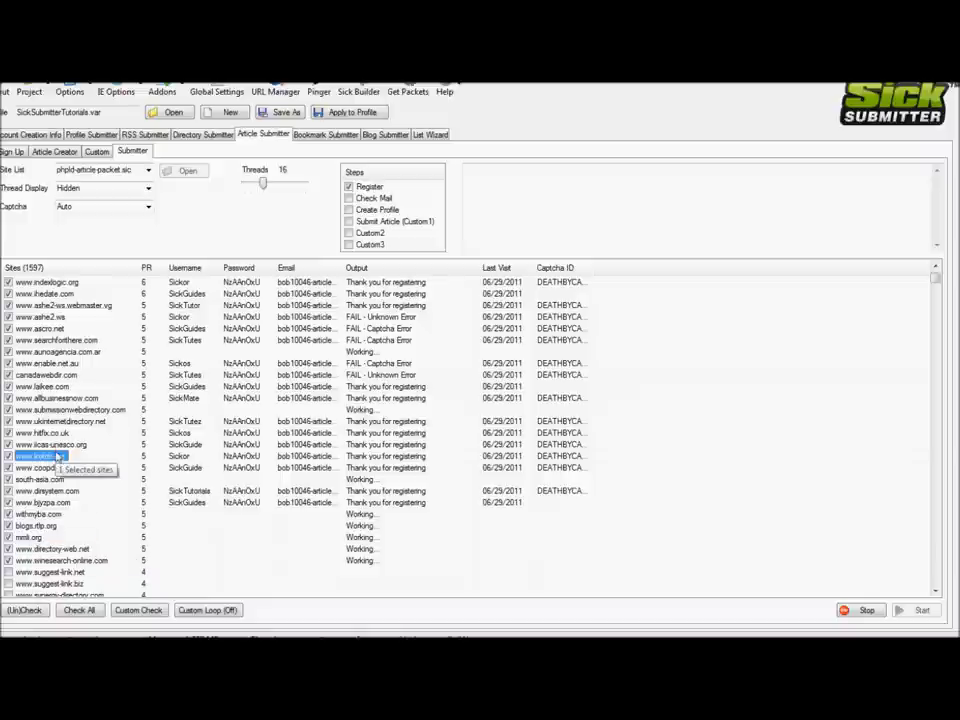
{"action": "scroll", "coordinate": [72, 457], "scroll_direction": "up", "scroll_amount": 1}
{"action": "left_click", "coordinate": [55, 421]}
{"action": "left_click", "coordinate": [40, 386]}
{"action": "left_click", "coordinate": [47, 375]}
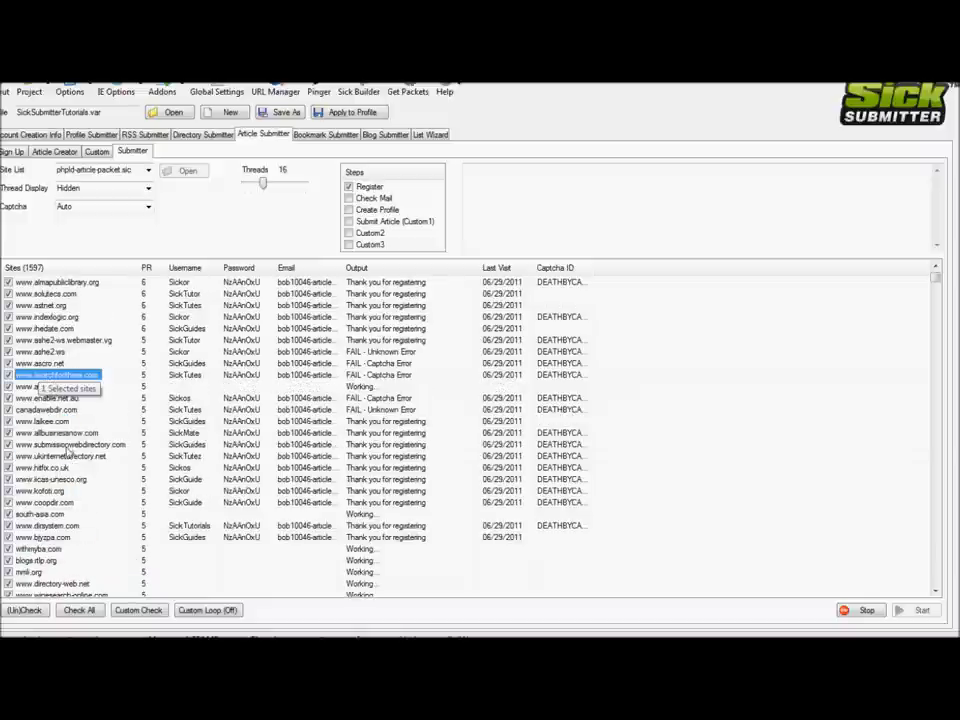
{"action": "left_click", "coordinate": [66, 483]}
{"action": "left_click", "coordinate": [81, 428]}
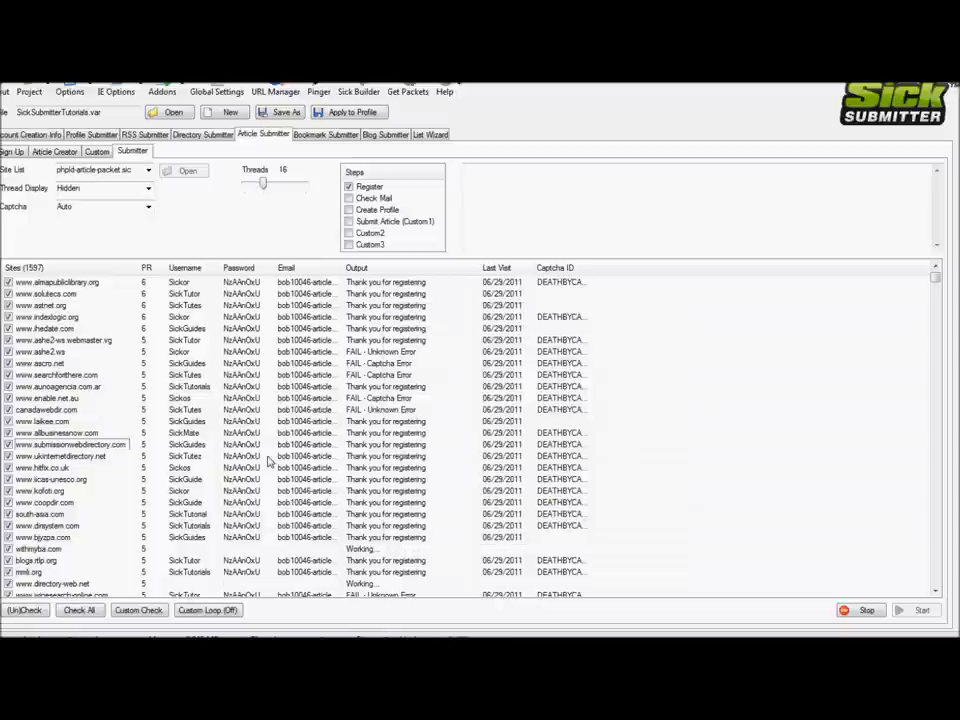
{"action": "left_click", "coordinate": [267, 456]}
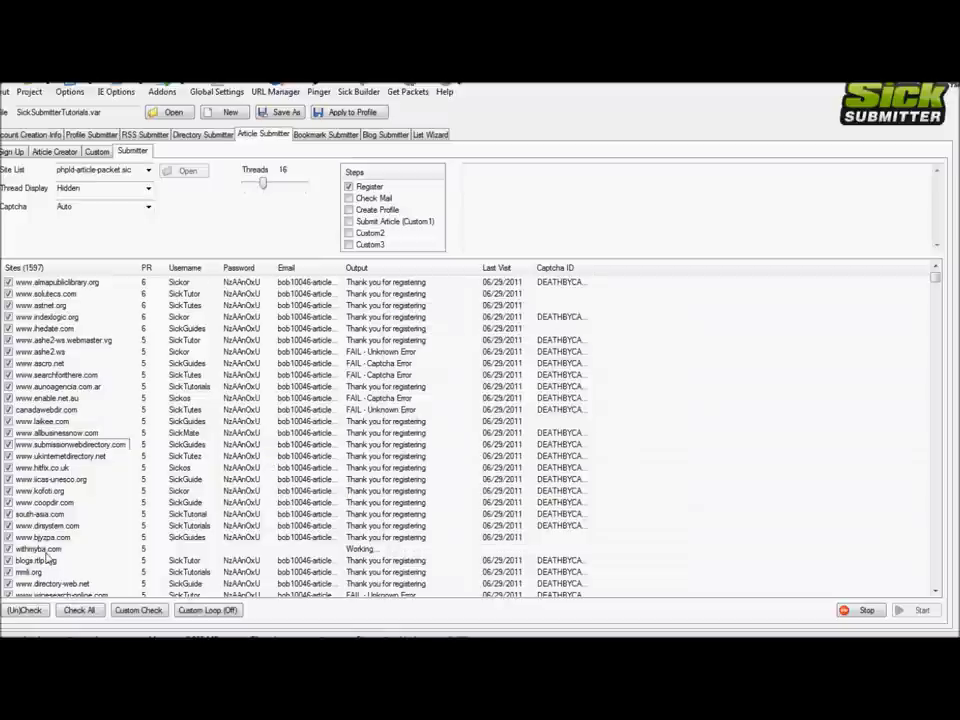
{"action": "left_click", "coordinate": [45, 550]}
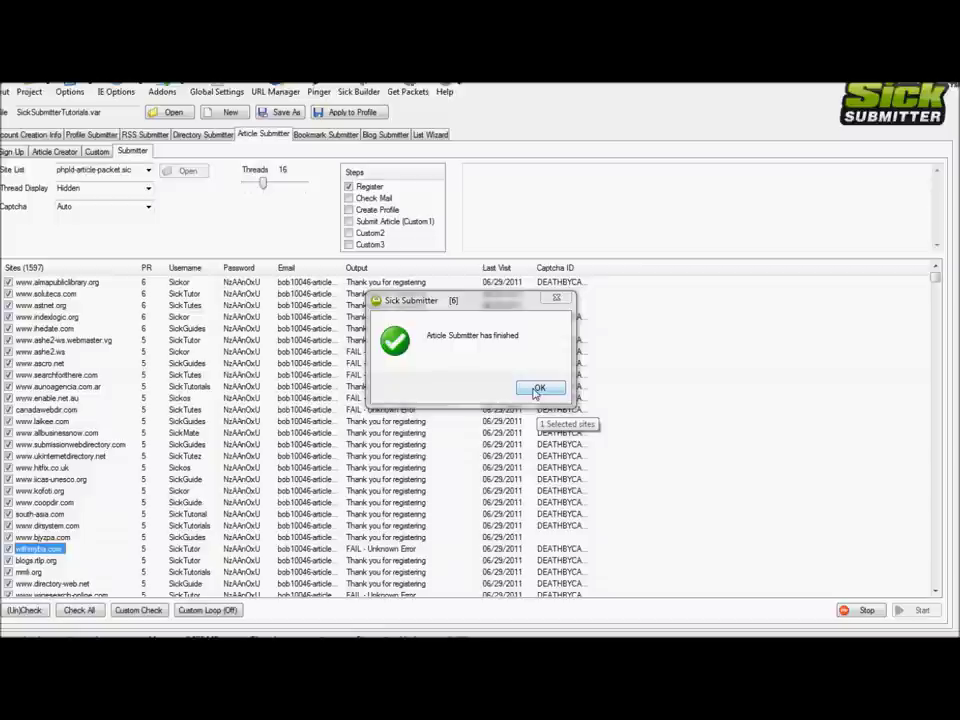
{"action": "left_click", "coordinate": [536, 390]}
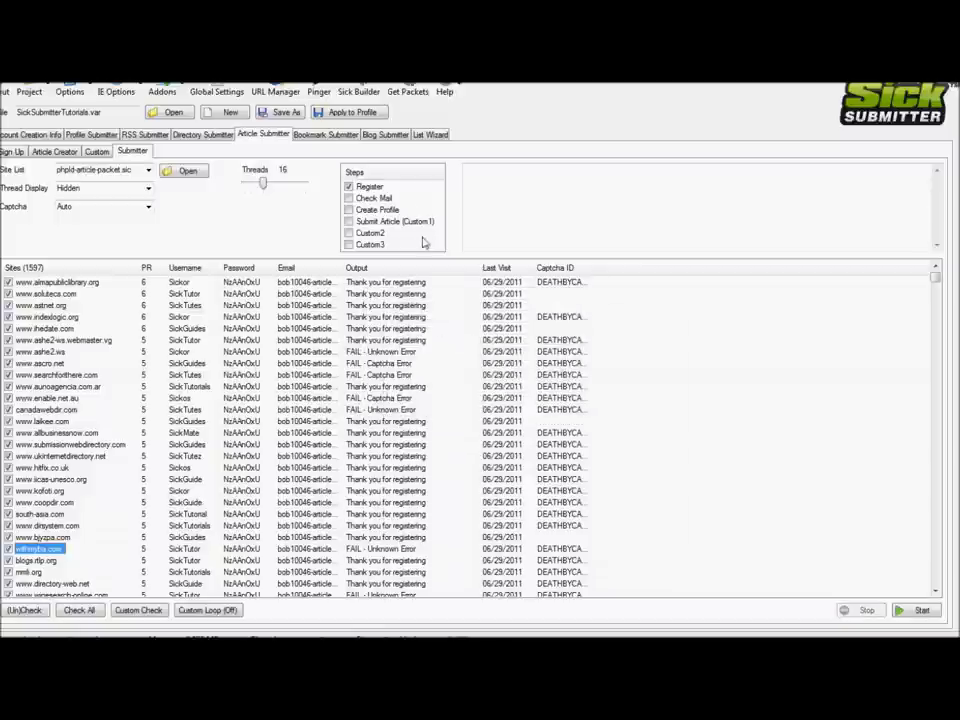
- Replace the Register step with Check Mail, run it on the checked sites and dismiss the completion message
{"action": "left_click", "coordinate": [349, 188]}
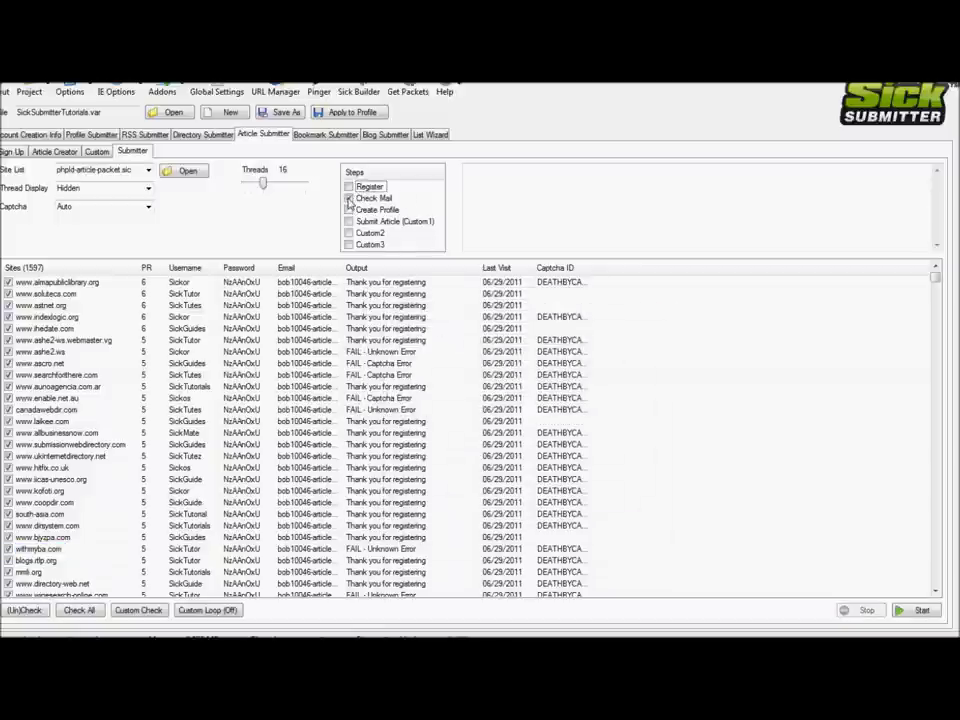
{"action": "left_click", "coordinate": [918, 610]}
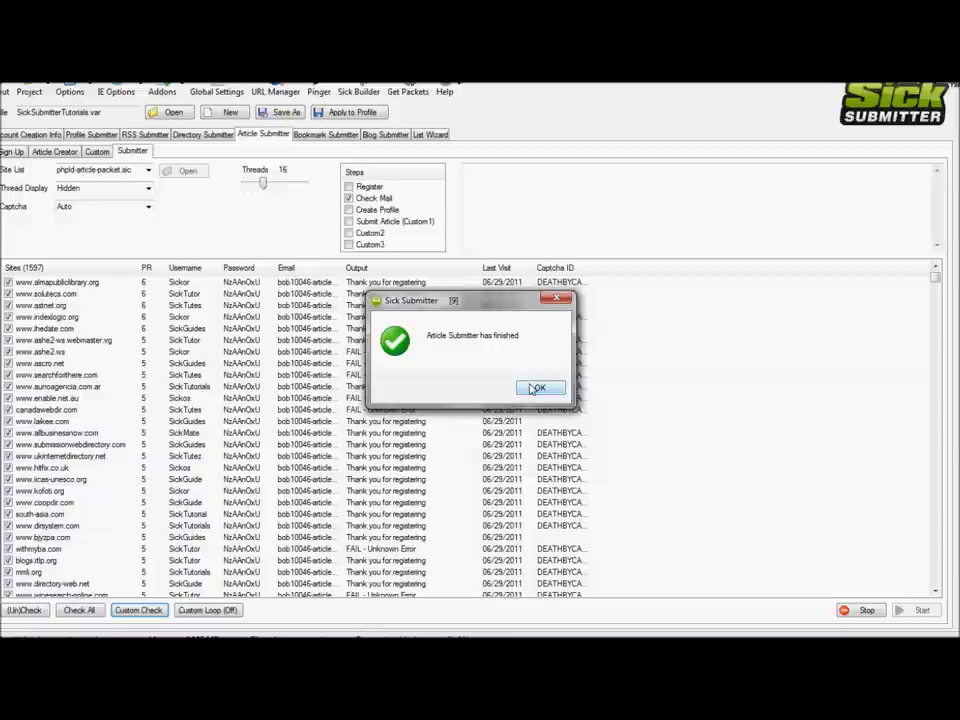
{"action": "left_click", "coordinate": [536, 389]}
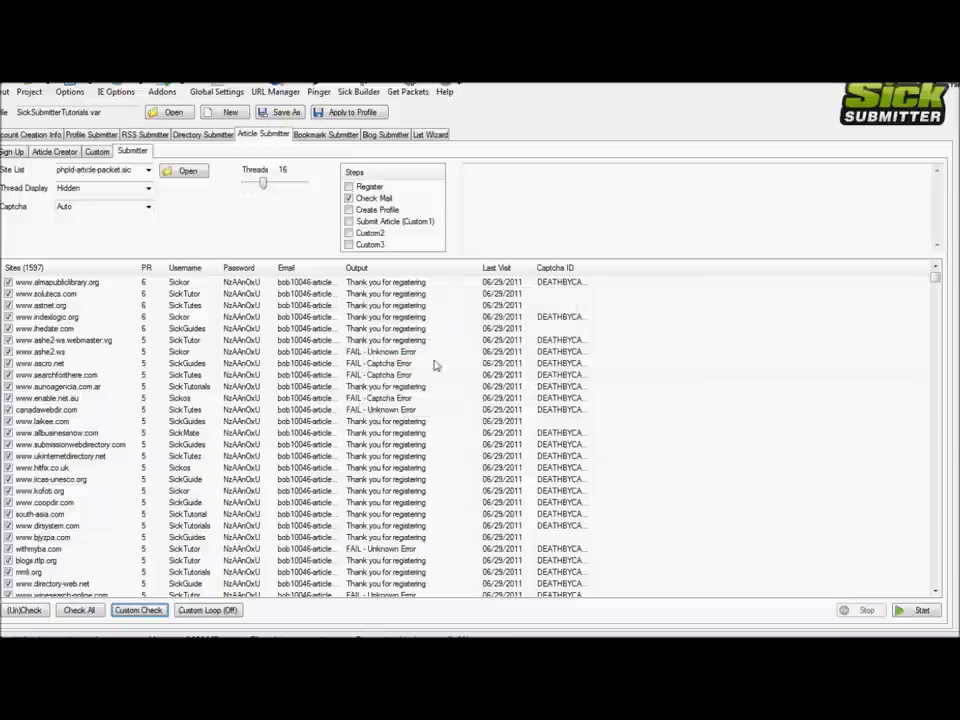
- Sort the site list by output in descending order and uncheck all sites
{"action": "left_click", "coordinate": [378, 269]}
{"action": "left_click", "coordinate": [380, 270]}
{"action": "left_click", "coordinate": [94, 610]}
{"action": "left_click", "coordinate": [96, 610]}
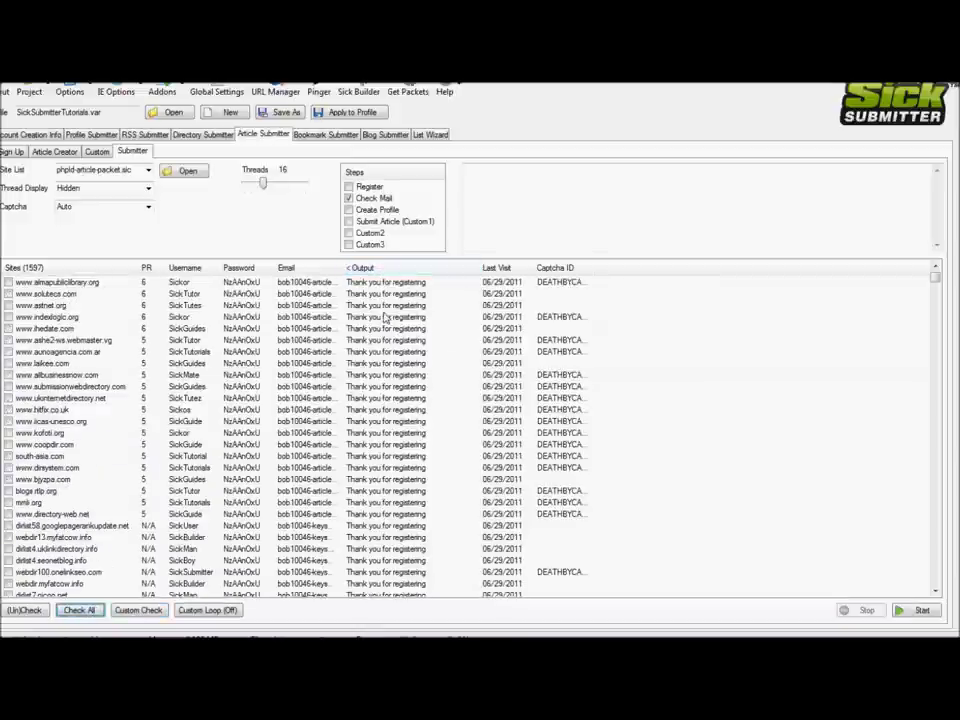
{"action": "left_click", "coordinate": [80, 282]}
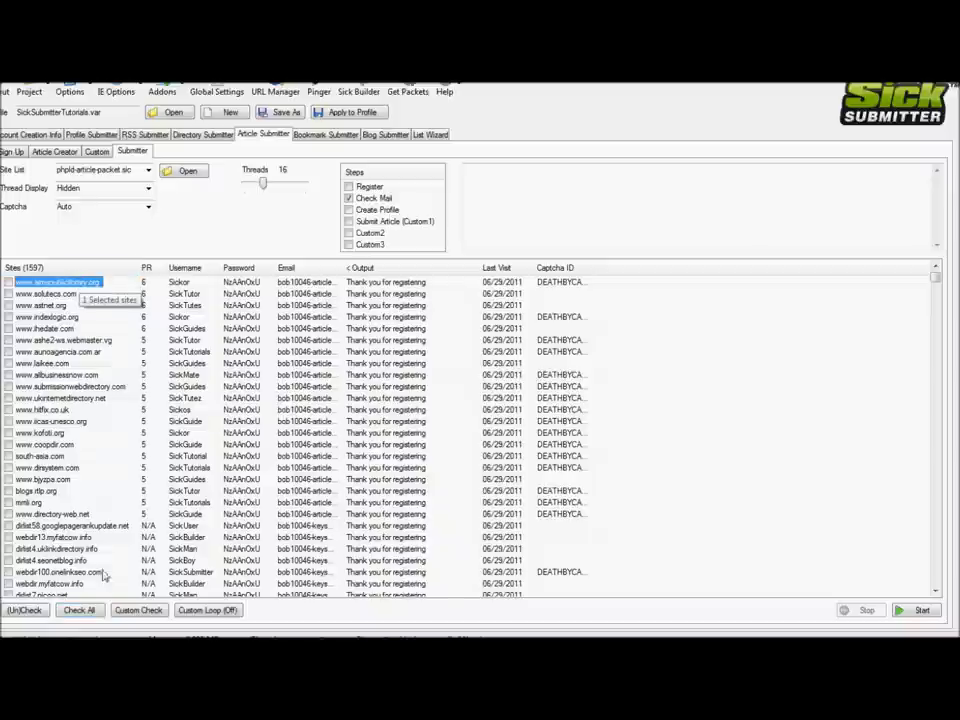
{"action": "scroll", "coordinate": [325, 520], "scroll_direction": "down", "scroll_amount": 2}
{"action": "left_click", "coordinate": [73, 541], "text": "shift"}
{"action": "scroll", "coordinate": [75, 535], "scroll_direction": "up", "scroll_amount": 2}
{"action": "right_click", "coordinate": [85, 374]}
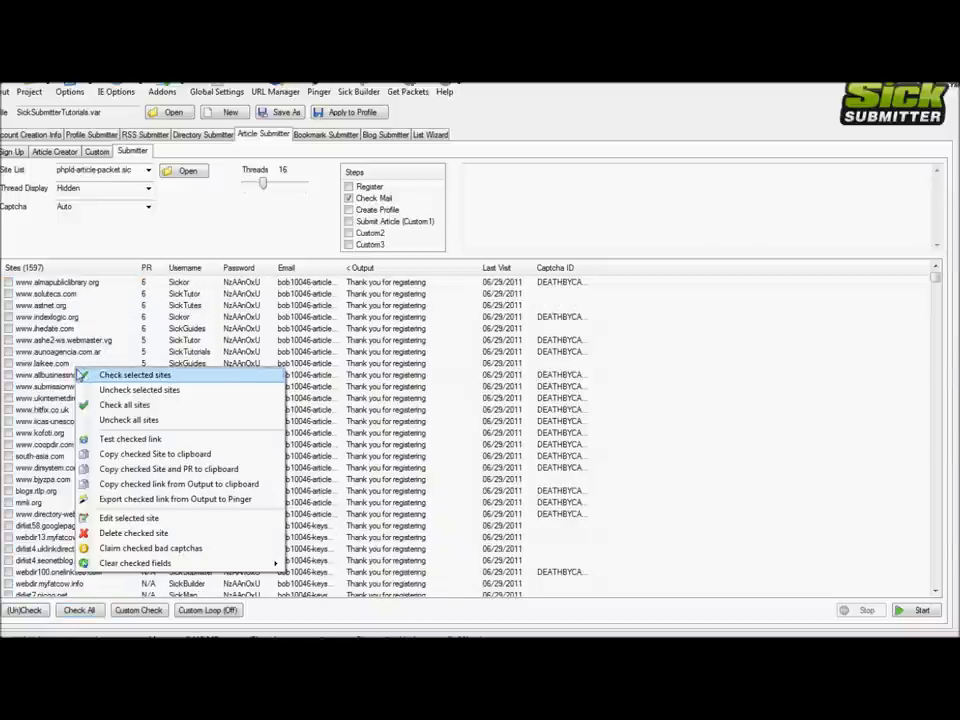
{"action": "left_click", "coordinate": [81, 374]}
{"action": "left_click", "coordinate": [59, 352]}
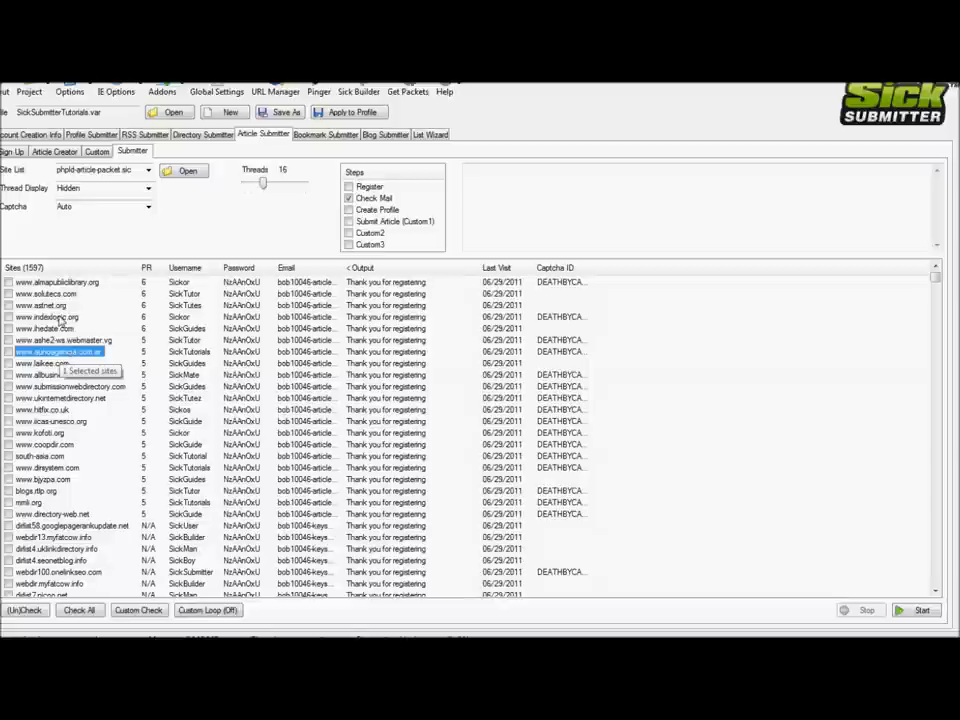
{"action": "left_click", "coordinate": [52, 282]}
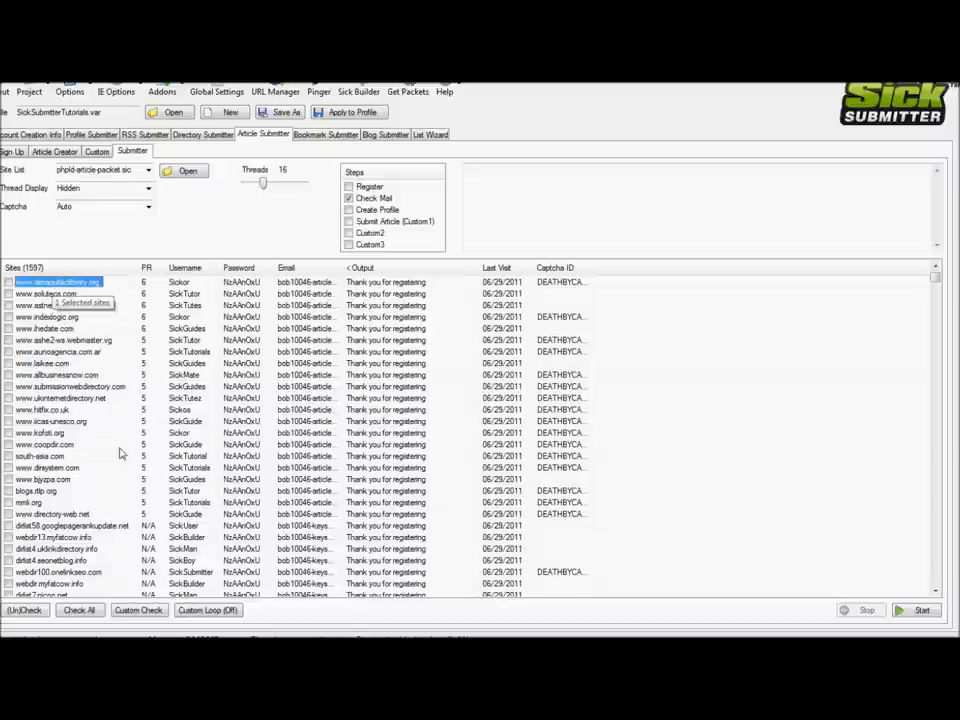
{"action": "left_click", "coordinate": [58, 514], "text": "shift"}
{"action": "right_click", "coordinate": [50, 364]}
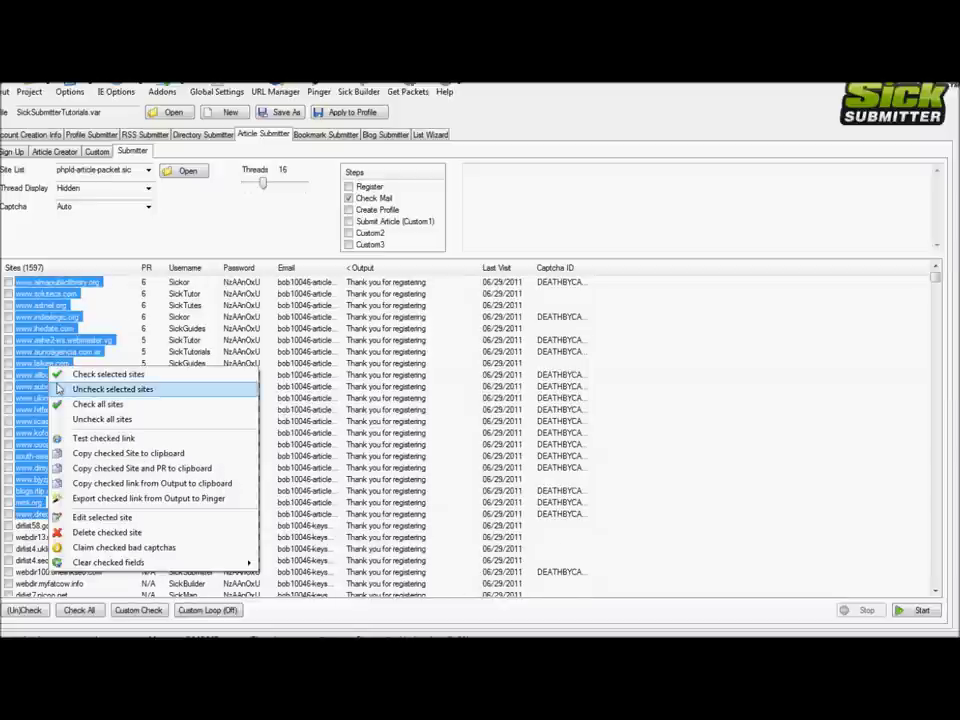
{"action": "left_click", "coordinate": [92, 373]}
{"action": "left_click", "coordinate": [58, 345]}
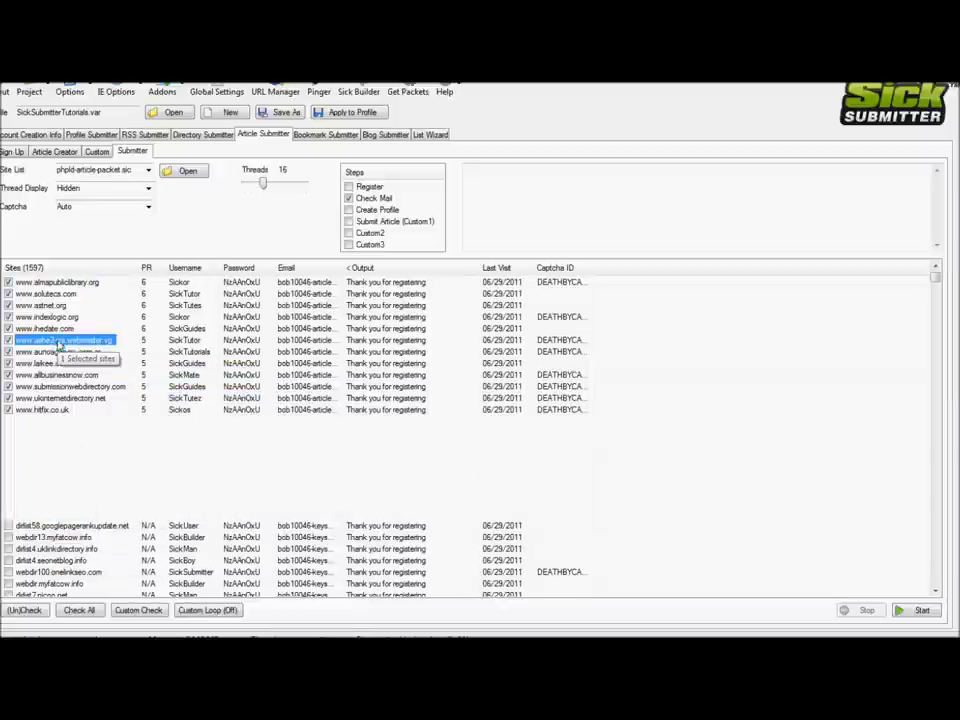
- Replace the Check Mail step with Create Profile and run it on the checked sites with Visible thread display and 3 threads
{"action": "left_click", "coordinate": [348, 199]}
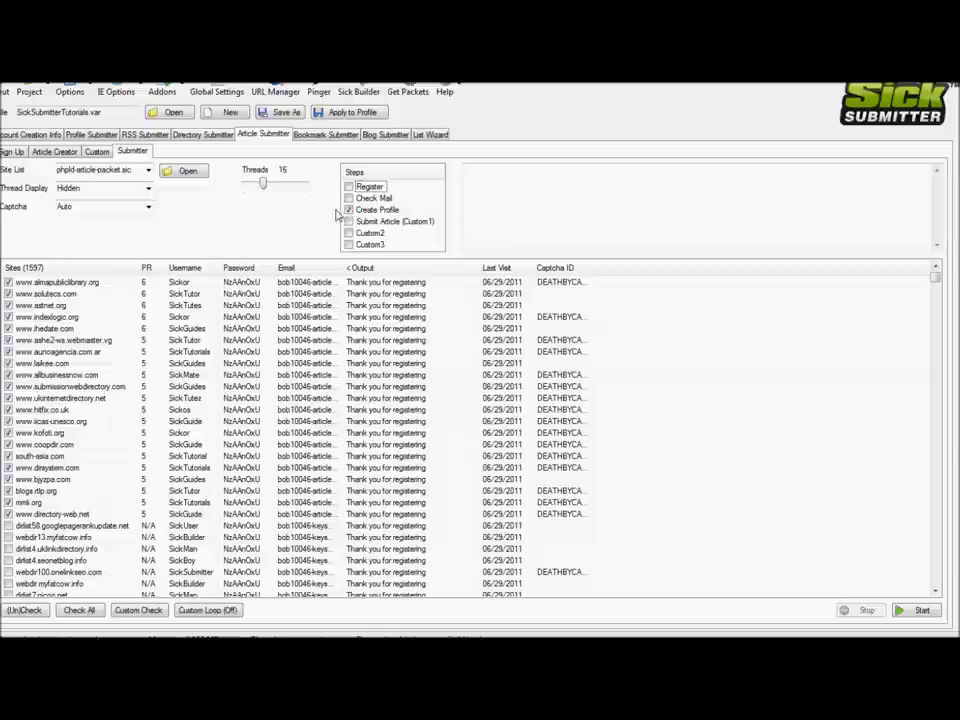
{"action": "left_click", "coordinate": [135, 188]}
{"action": "left_click", "coordinate": [149, 191]}
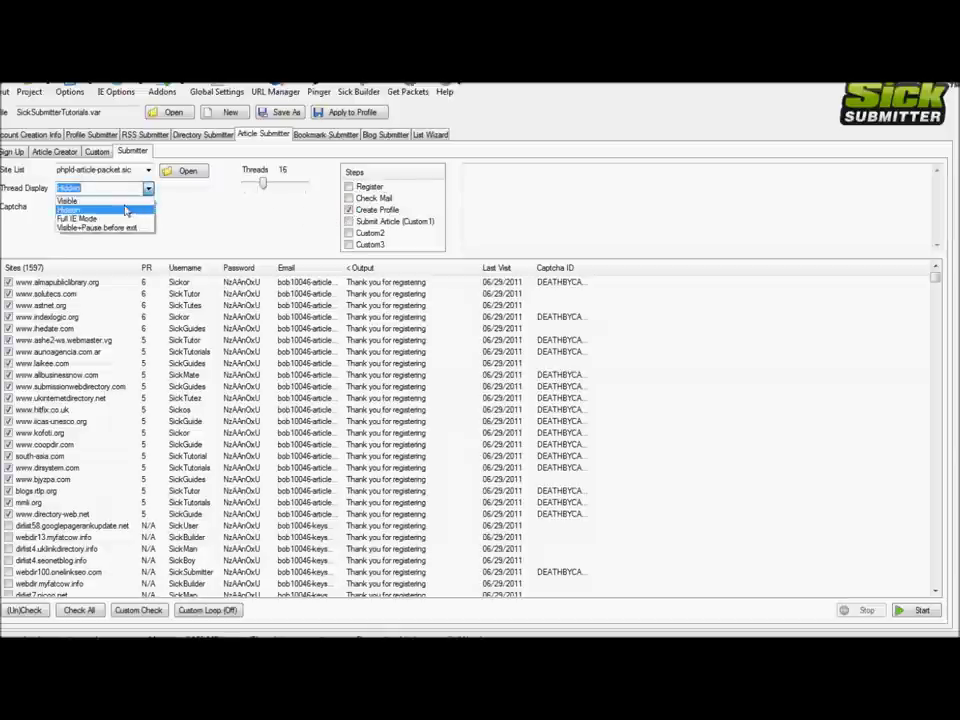
{"action": "left_click", "coordinate": [90, 201]}
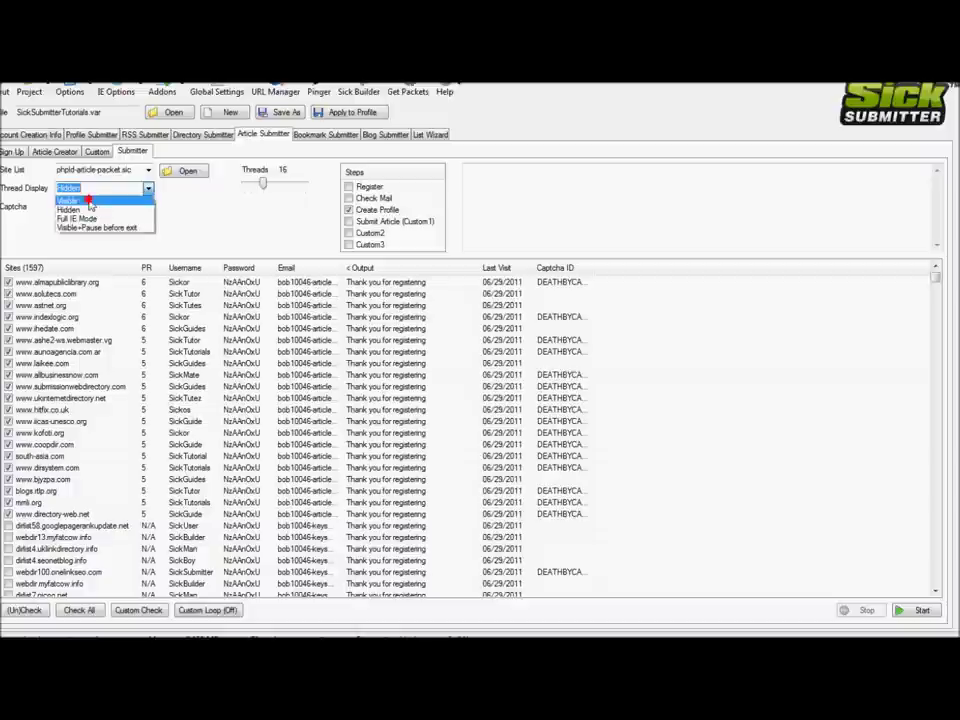
{"action": "left_click", "coordinate": [267, 185]}
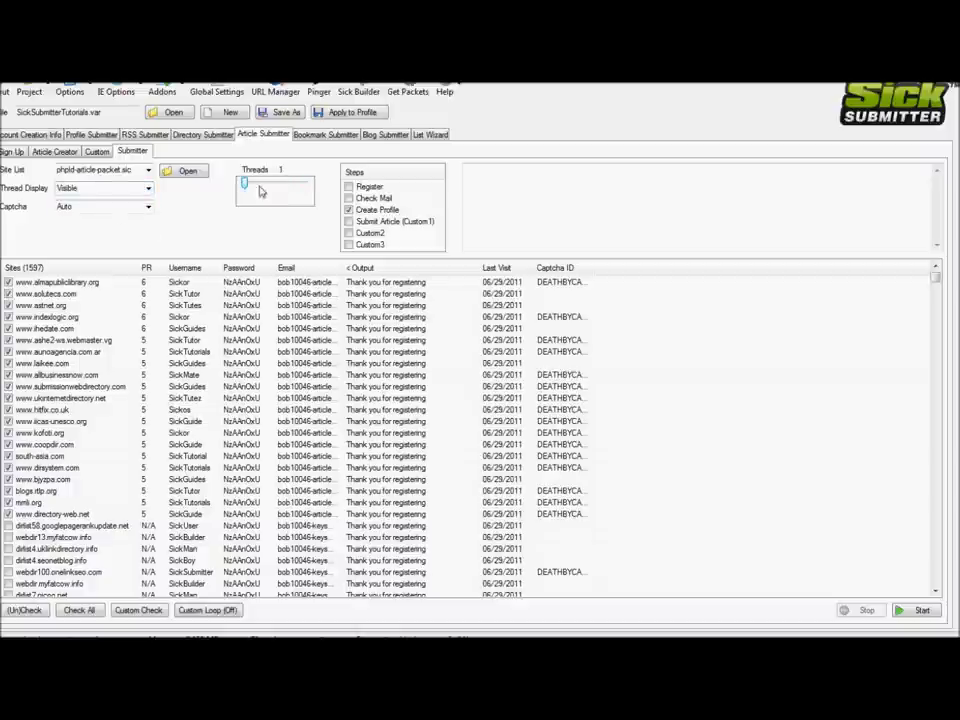
{"action": "left_click_drag", "start_coordinate": [241, 190], "coordinate": [266, 189]}
{"action": "left_click", "coordinate": [906, 609]}
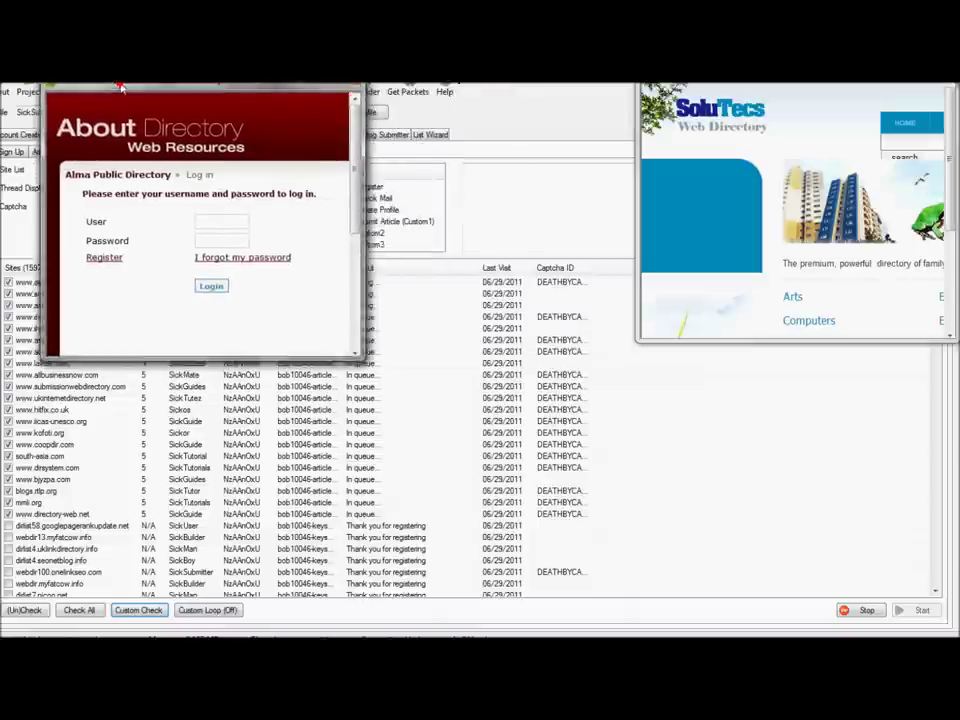
- Enlarge the almapubliclibrary.org and solutecs.com browser windows and examine the profile form being filled in on almapubliclibrary.org
{"action": "left_click_drag", "start_coordinate": [342, 365], "coordinate": [471, 442]}
{"action": "left_click_drag", "start_coordinate": [638, 343], "coordinate": [430, 476]}
{"action": "left_click_drag", "start_coordinate": [593, 62], "coordinate": [482, 125]}
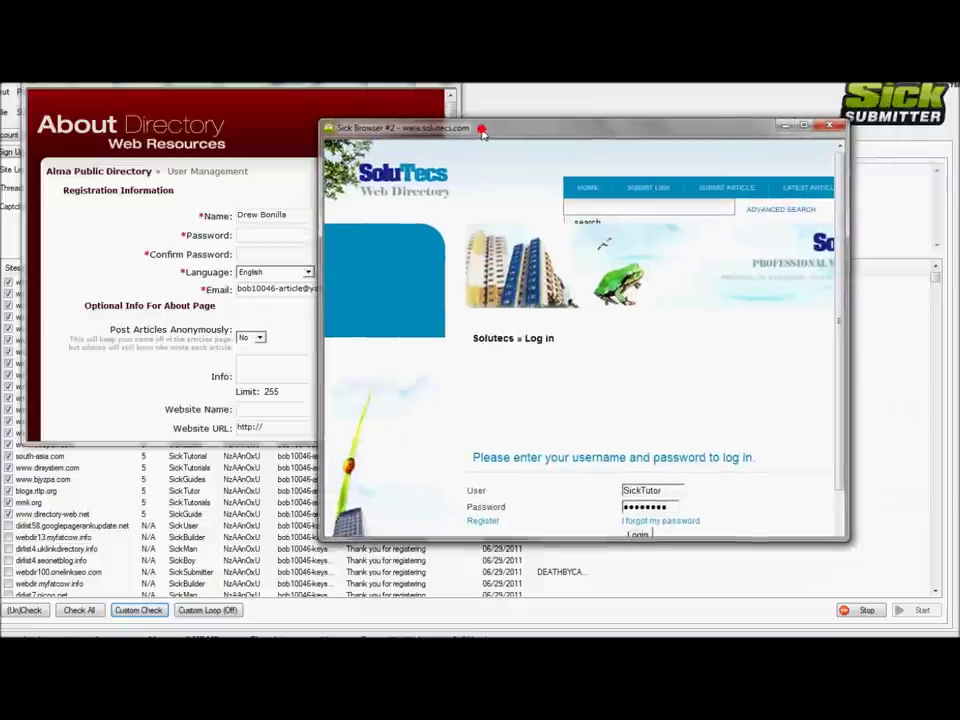
{"action": "left_click", "coordinate": [152, 368]}
{"action": "scroll", "coordinate": [330, 284], "scroll_direction": "down", "scroll_amount": 6}
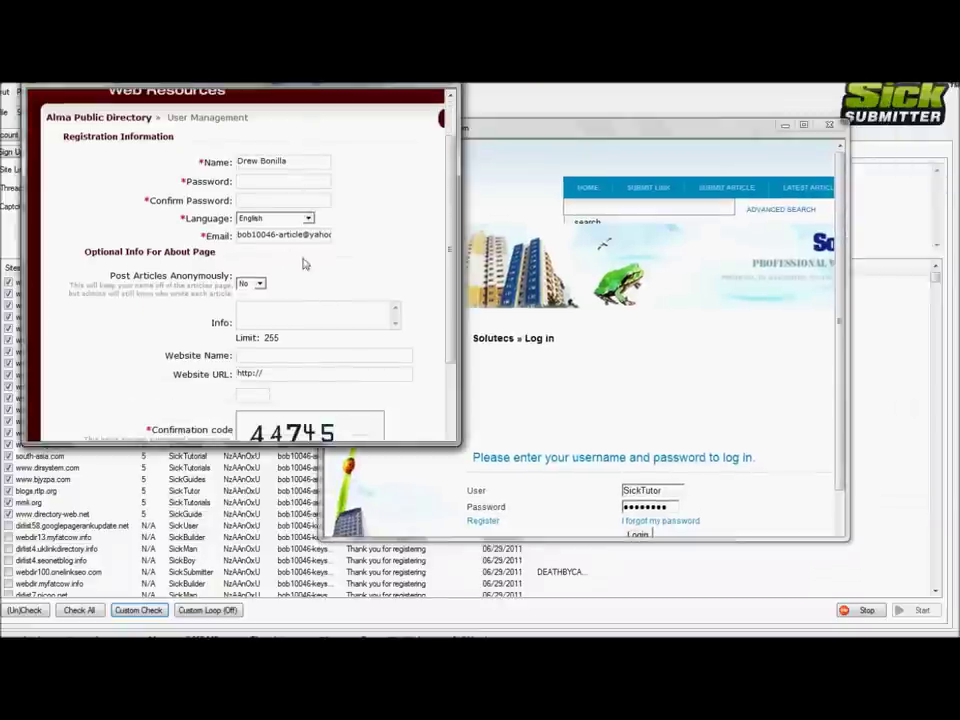
{"action": "scroll", "coordinate": [298, 255], "scroll_direction": "up", "scroll_amount": 6}
{"action": "scroll", "coordinate": [240, 357], "scroll_direction": "down", "scroll_amount": 1}
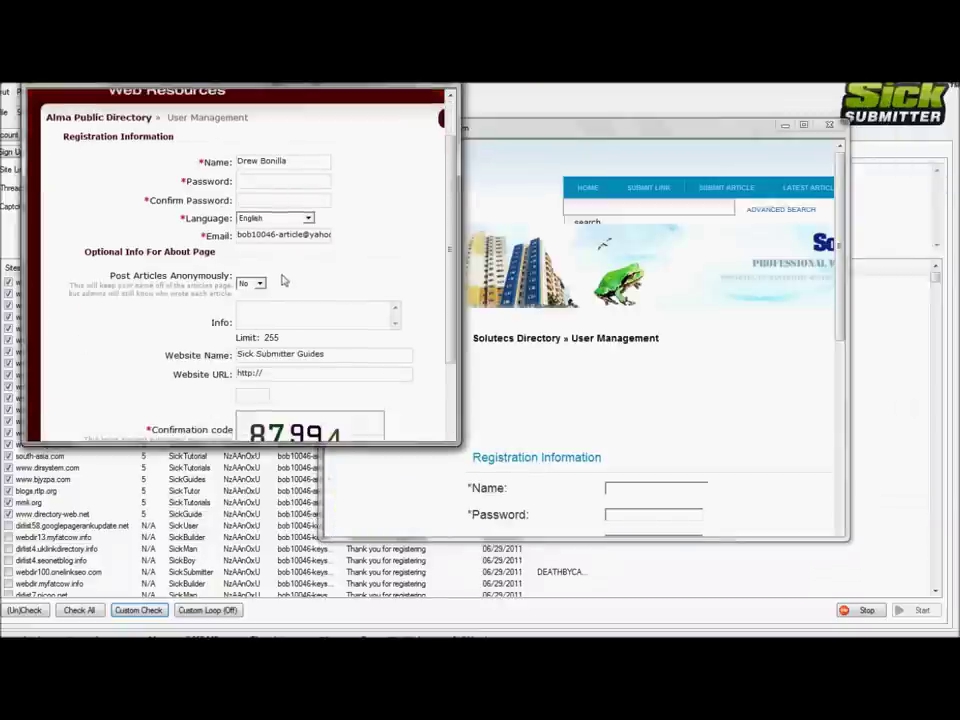
{"action": "scroll", "coordinate": [325, 325], "scroll_direction": "down", "scroll_amount": 2}
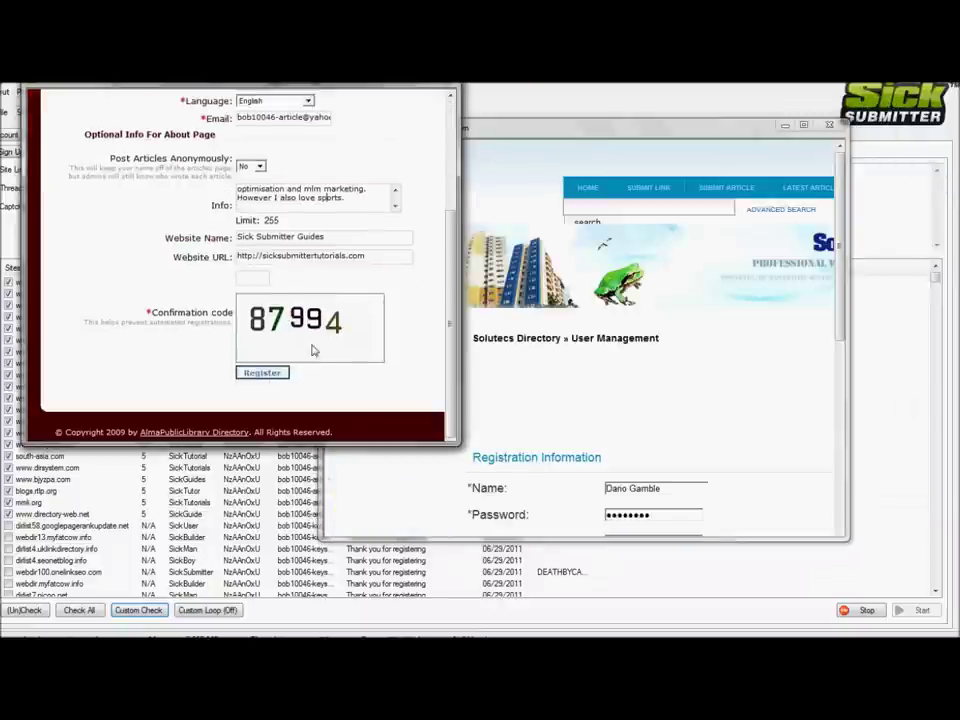
- Examine the profile form on solutecs.com and return to the almapubliclibrary.org form
{"action": "left_click", "coordinate": [587, 386]}
{"action": "scroll", "coordinate": [630, 410], "scroll_direction": "down", "scroll_amount": 2}
{"action": "scroll", "coordinate": [630, 410], "scroll_direction": "down", "scroll_amount": 1}
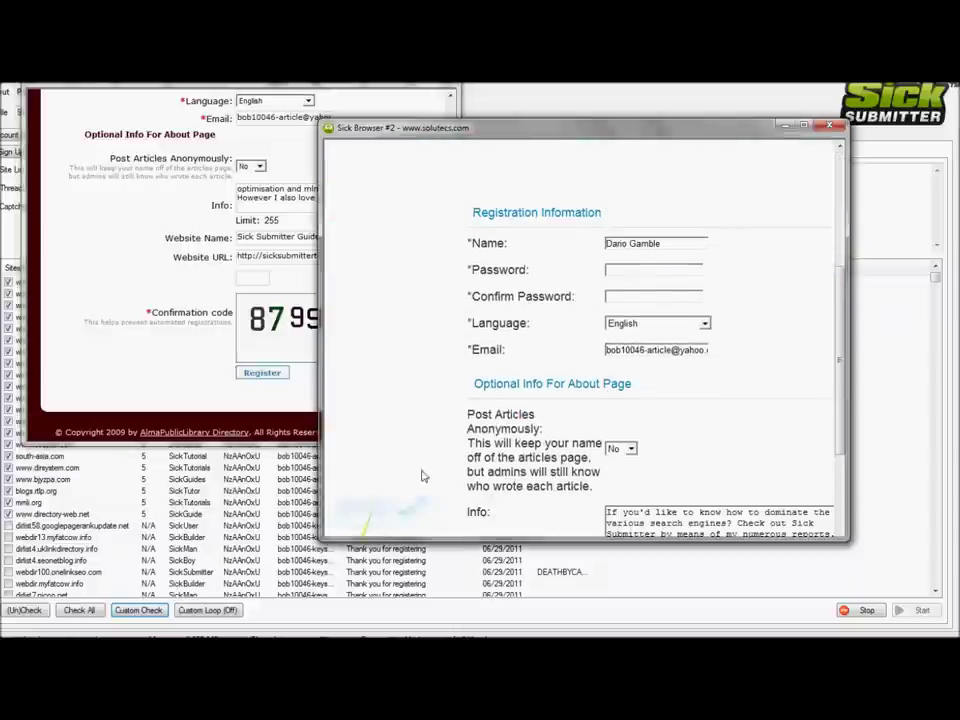
{"action": "left_click", "coordinate": [222, 645]}
{"action": "left_click", "coordinate": [357, 536]}
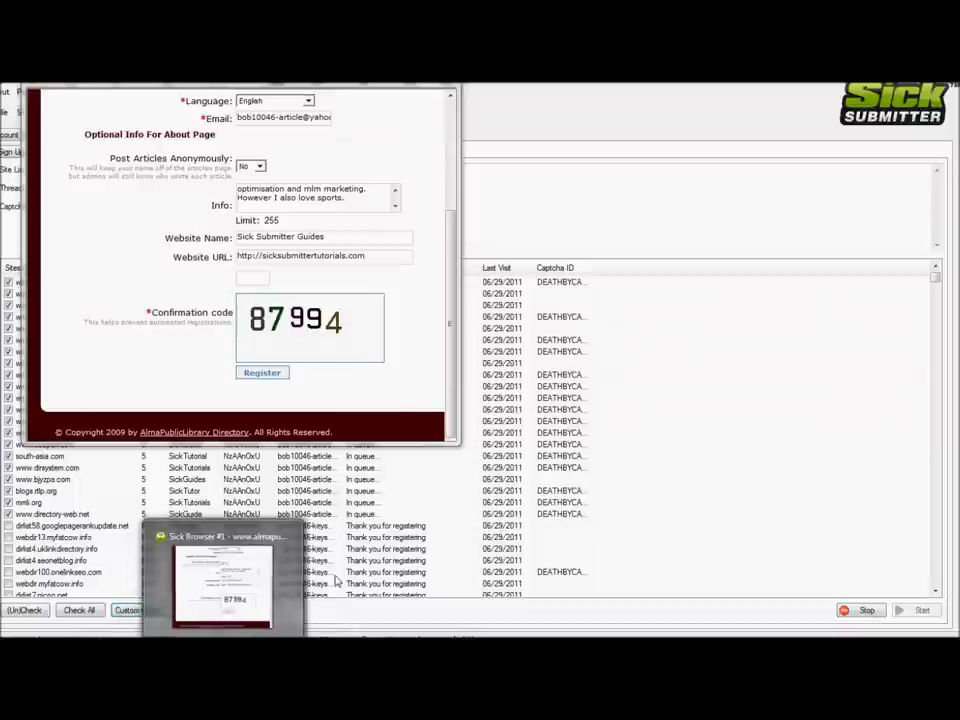
{"action": "left_click", "coordinate": [381, 389]}
{"action": "scroll", "coordinate": [293, 294], "scroll_direction": "up", "scroll_amount": 3}
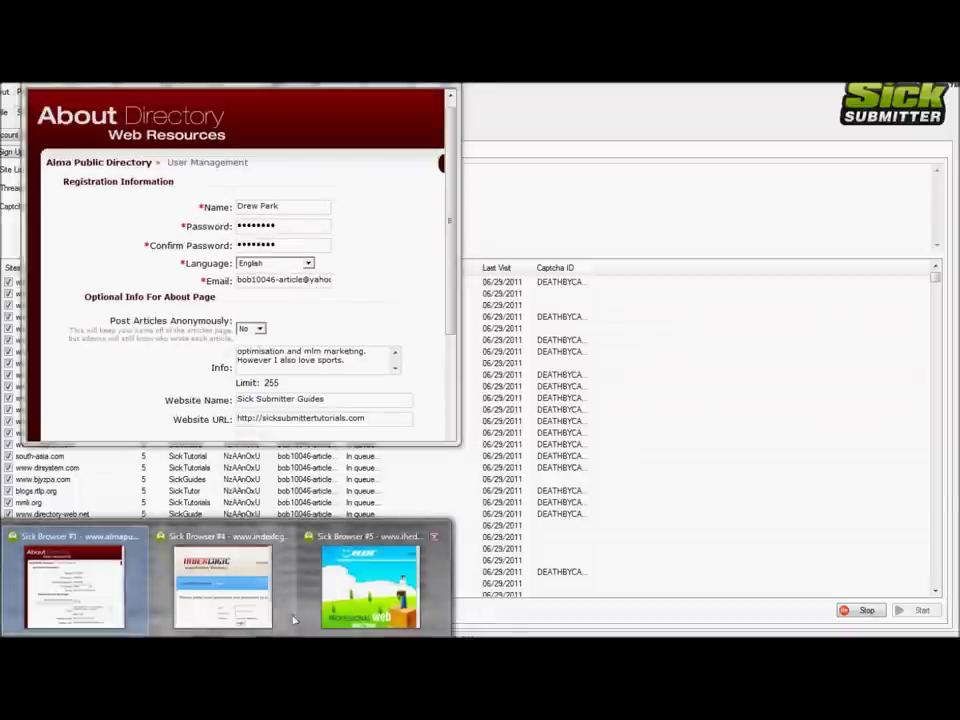
{"action": "left_click", "coordinate": [366, 580]}
{"action": "left_click_drag", "start_coordinate": [647, 372], "coordinate": [266, 112]}
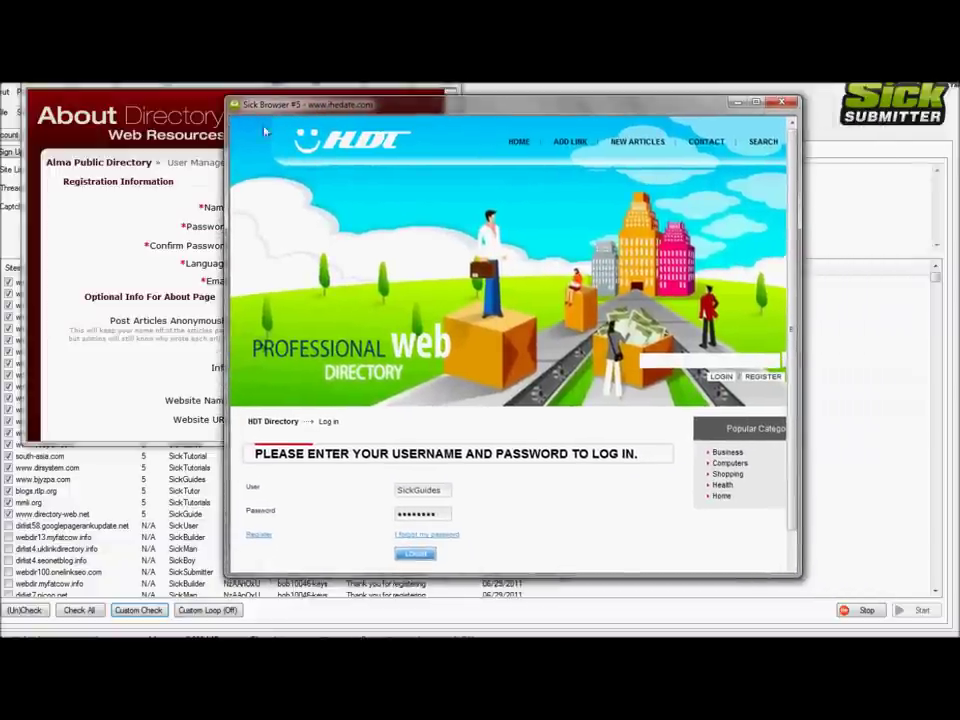
{"action": "scroll", "coordinate": [371, 473], "scroll_direction": "down", "scroll_amount": 1}
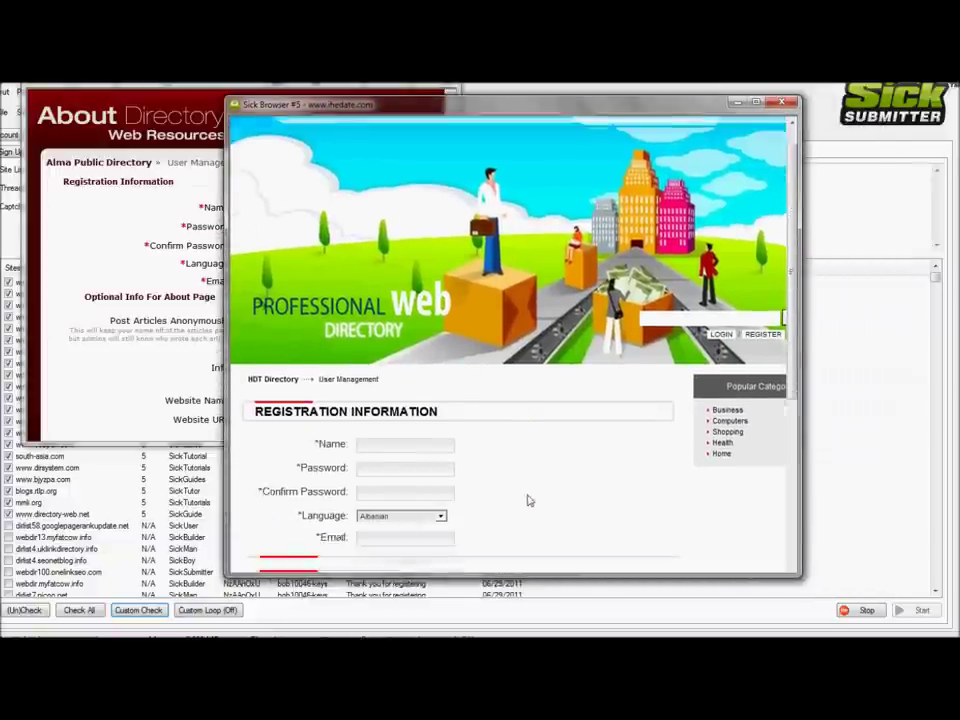
{"action": "scroll", "coordinate": [453, 402], "scroll_direction": "down", "scroll_amount": 5}
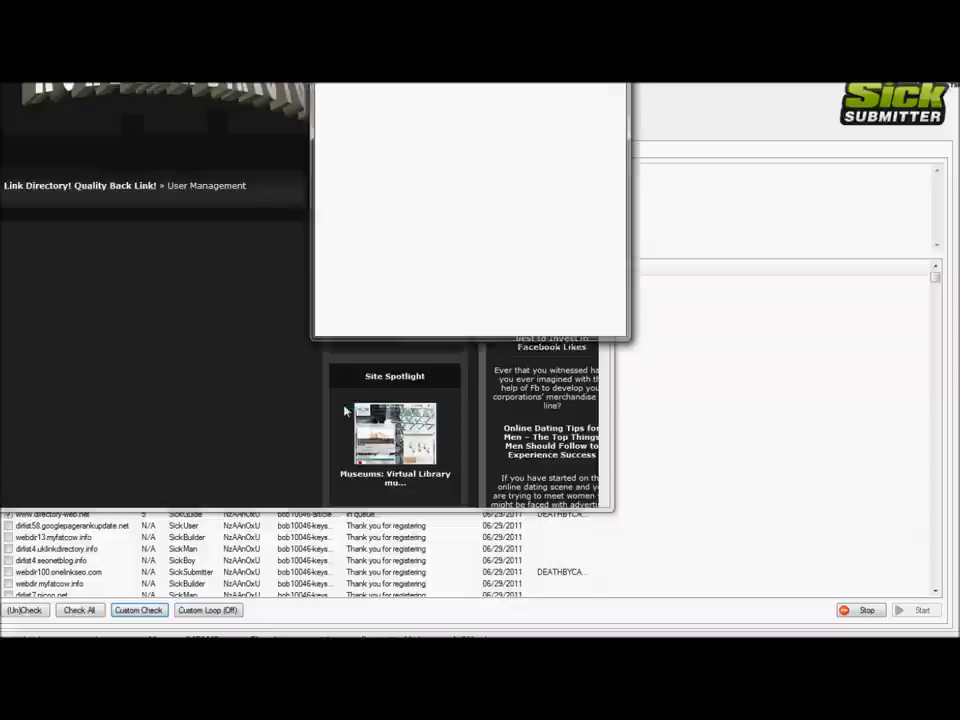
- Examine the profile form being filled in on Ashe Link Directory, from the account fields to the confirmation code
{"action": "left_click_drag", "start_coordinate": [305, 340], "coordinate": [92, 440]}
{"action": "left_click", "coordinate": [92, 437]}
{"action": "scroll", "coordinate": [92, 437], "scroll_direction": "down", "scroll_amount": 4}
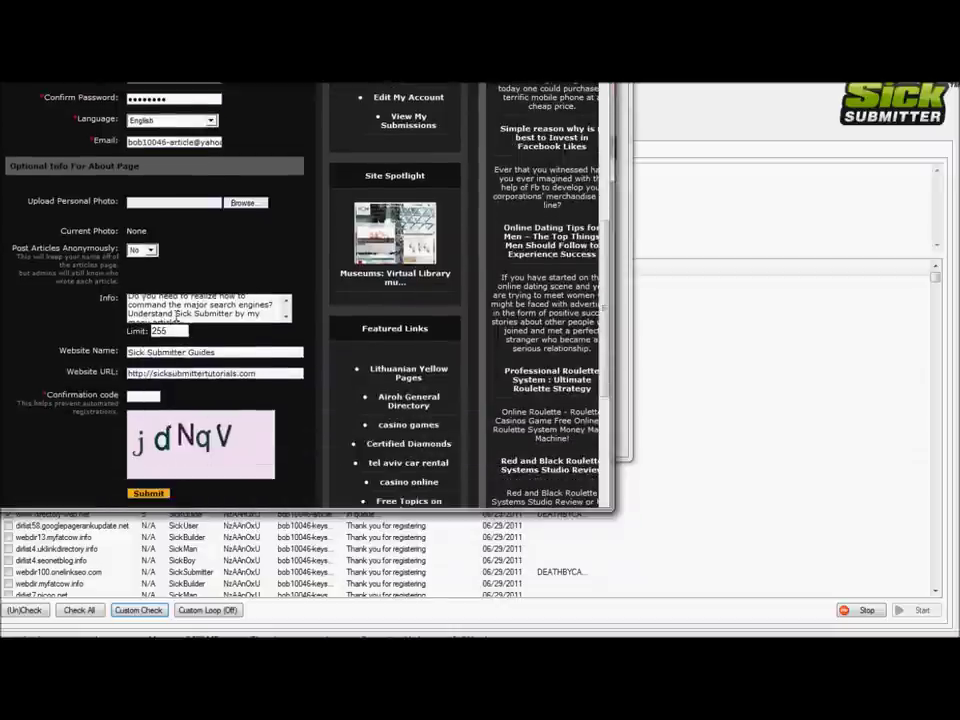
{"action": "scroll", "coordinate": [176, 314], "scroll_direction": "down", "scroll_amount": 2}
{"action": "scroll", "coordinate": [106, 357], "scroll_direction": "up", "scroll_amount": 4}
{"action": "scroll", "coordinate": [105, 357], "scroll_direction": "down", "scroll_amount": 5}
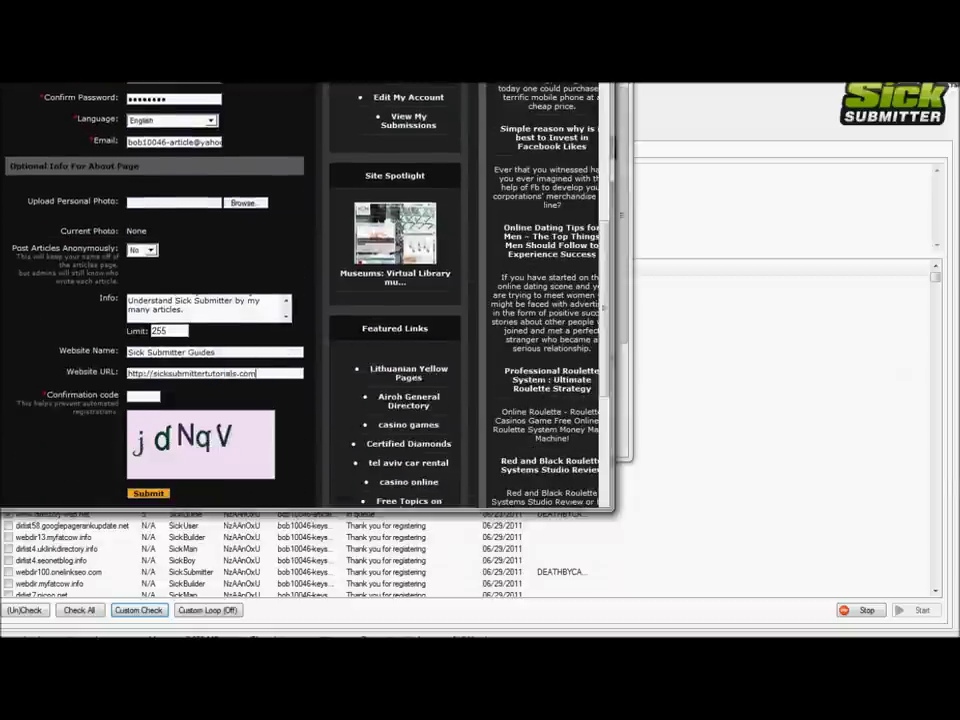
- Examine the PHPLink directory profile form and enlarge the Laikee Directory browser window
{"action": "mouse_move", "coordinate": [220, 650]}
{"action": "left_click", "coordinate": [362, 575]}
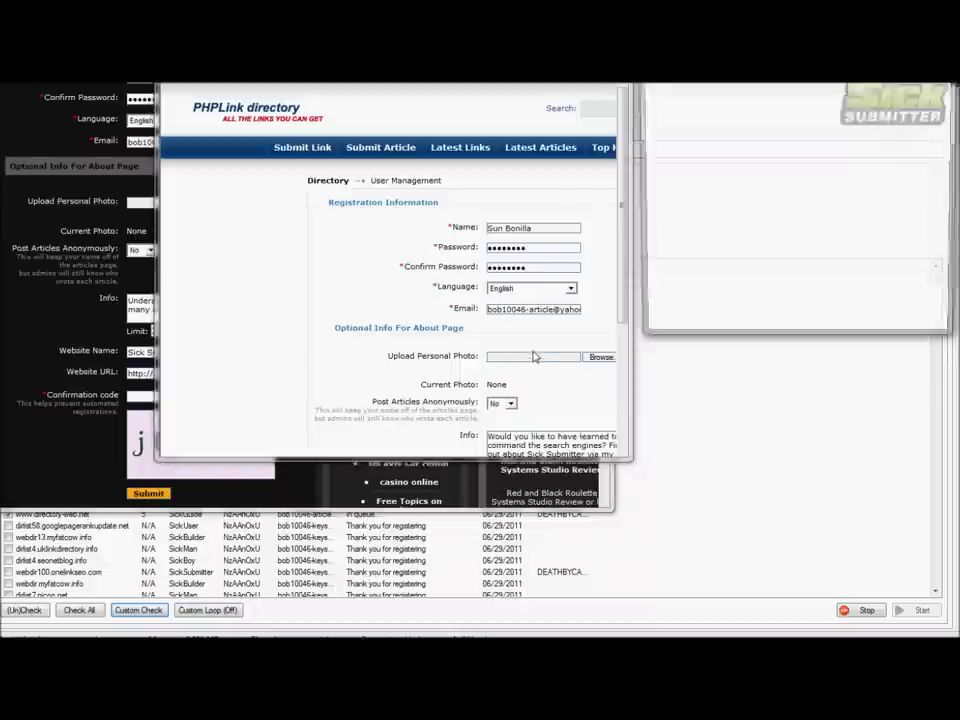
{"action": "scroll", "coordinate": [535, 357], "scroll_direction": "down", "scroll_amount": 1}
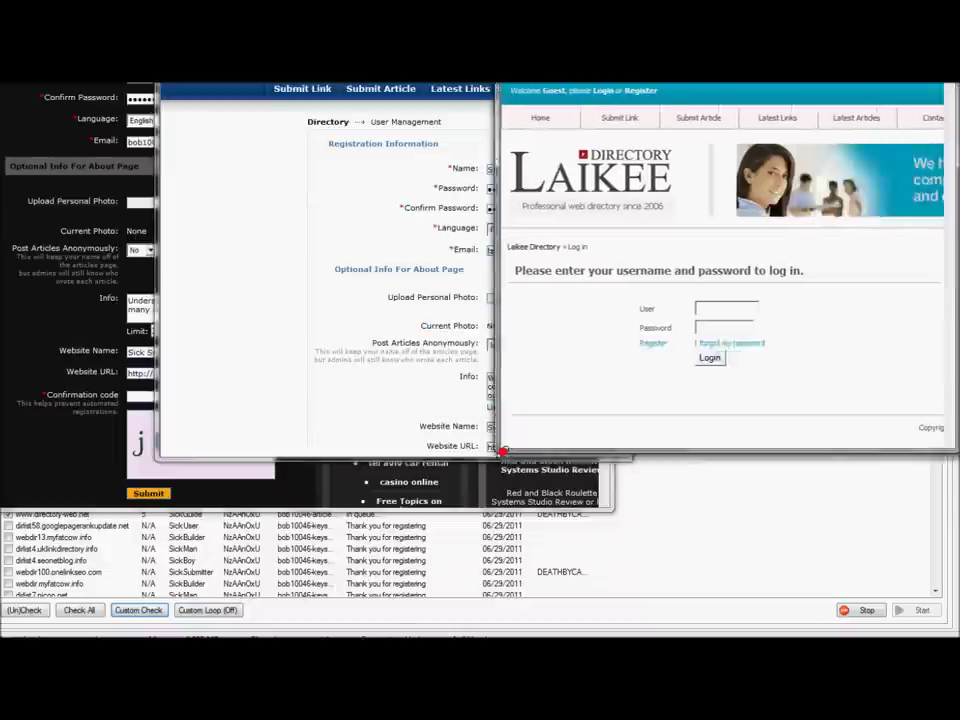
{"action": "left_click_drag", "start_coordinate": [503, 451], "coordinate": [361, 508]}
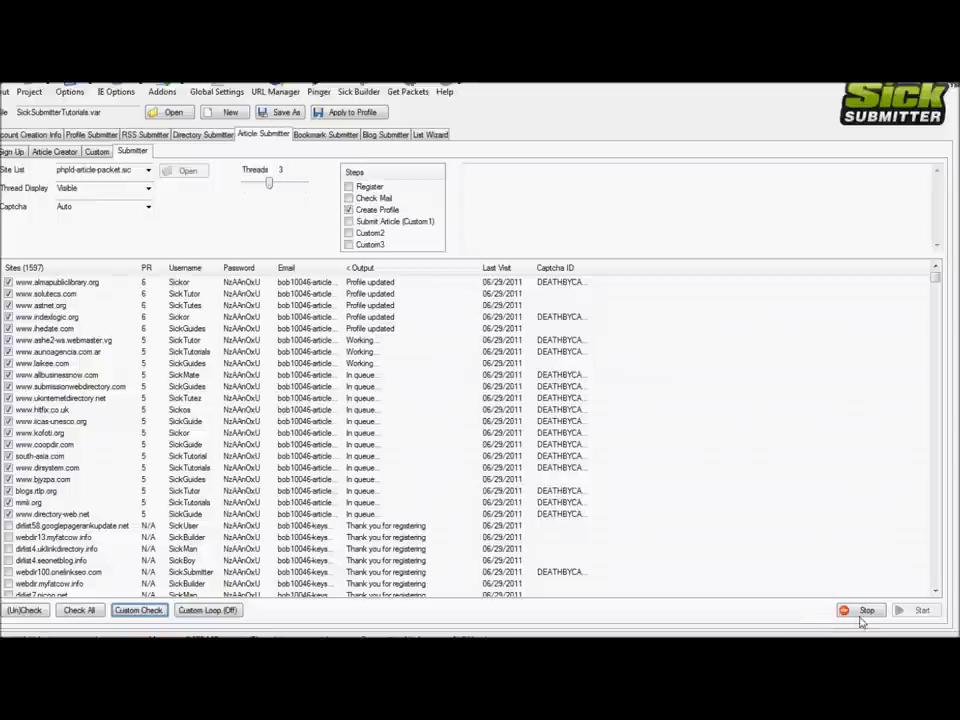
- Stop the Create Profile run, force-cancel the remaining threads and dismiss the closing message
{"action": "left_click", "coordinate": [863, 612]}
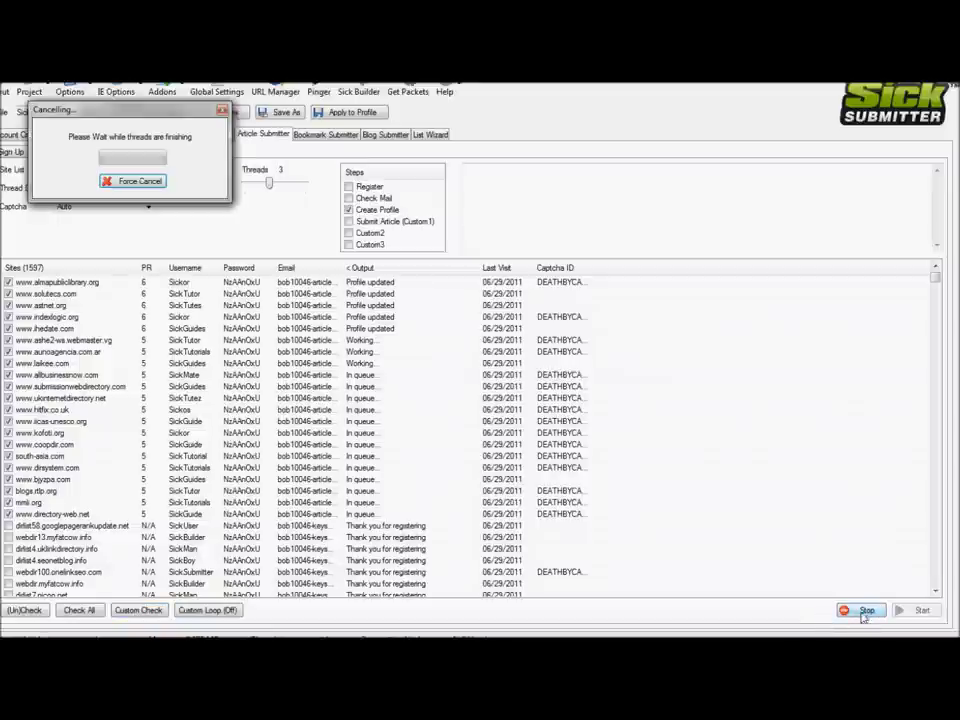
{"action": "left_click", "coordinate": [130, 183]}
{"action": "left_click", "coordinate": [537, 390]}
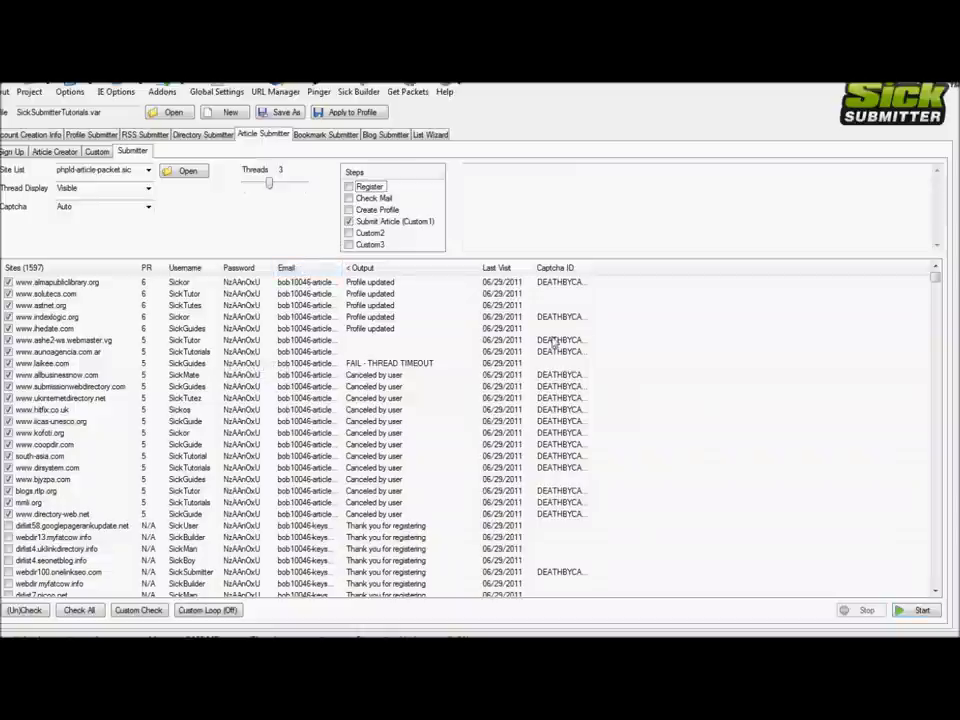
{"action": "left_click", "coordinate": [914, 609]}
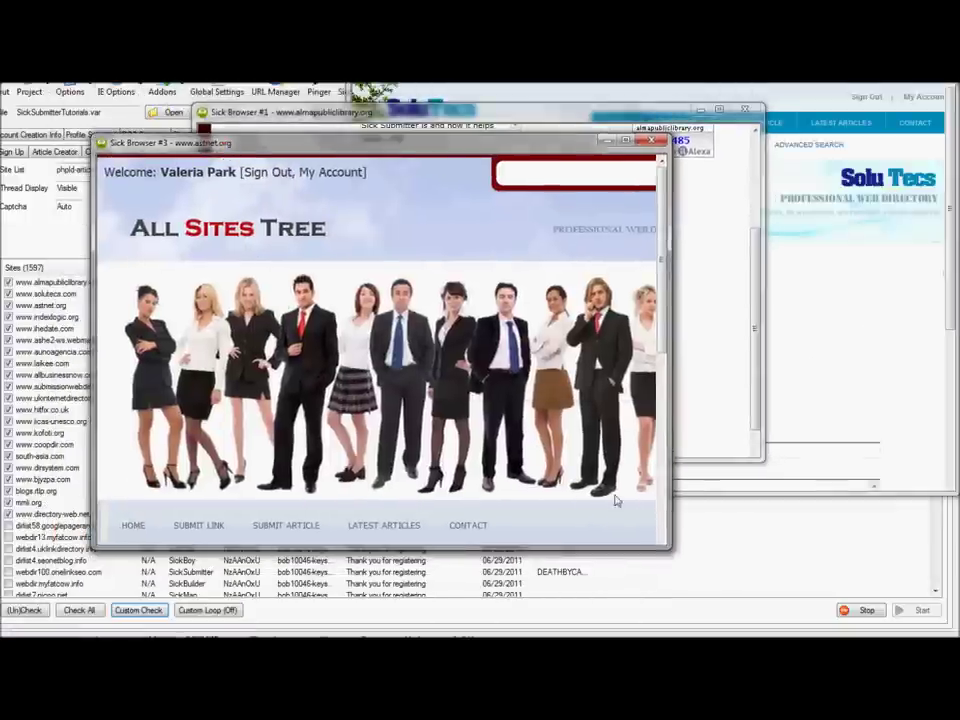
{"action": "left_click_drag", "start_coordinate": [663, 355], "coordinate": [701, 563]}
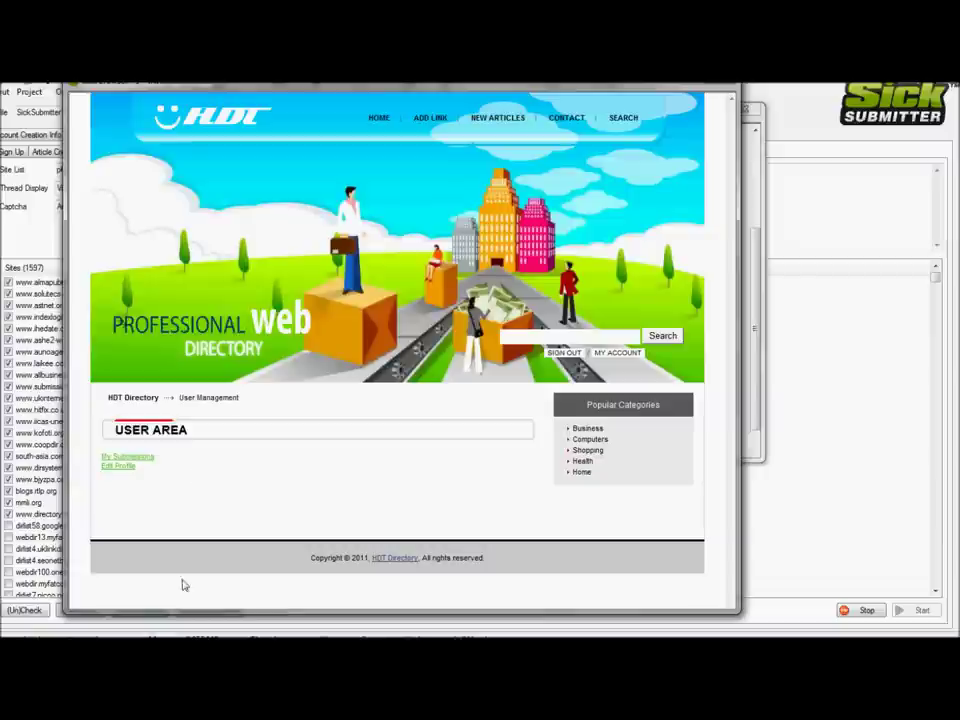
- Bring up and enlarge the Ashe Link Directory browser window and examine its article submission form
{"action": "left_click", "coordinate": [357, 609]}
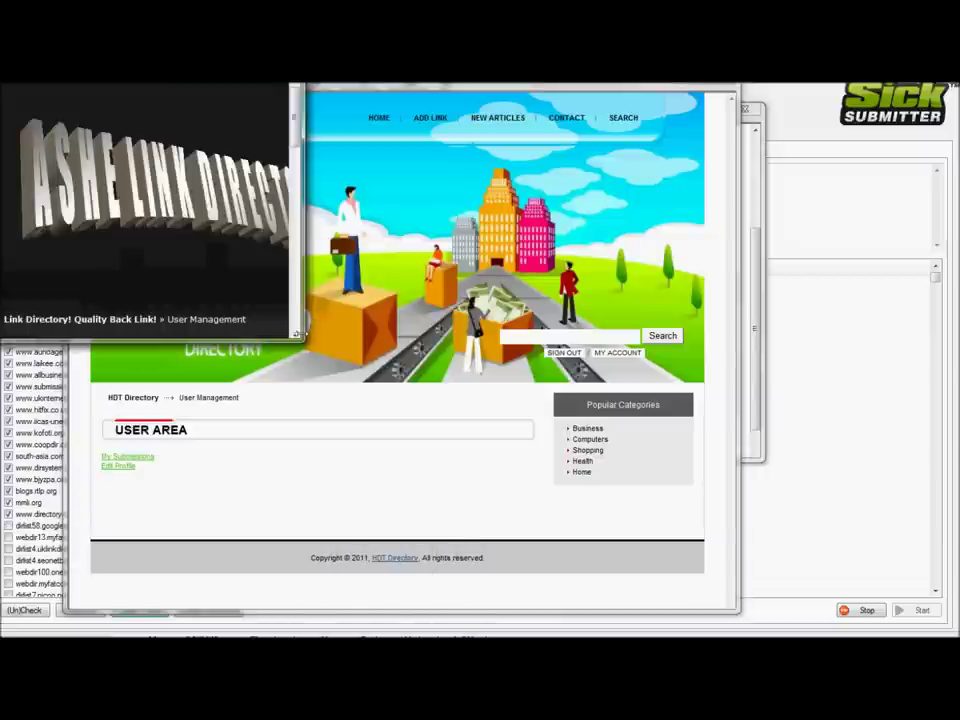
{"action": "left_click_drag", "start_coordinate": [301, 339], "coordinate": [788, 588]}
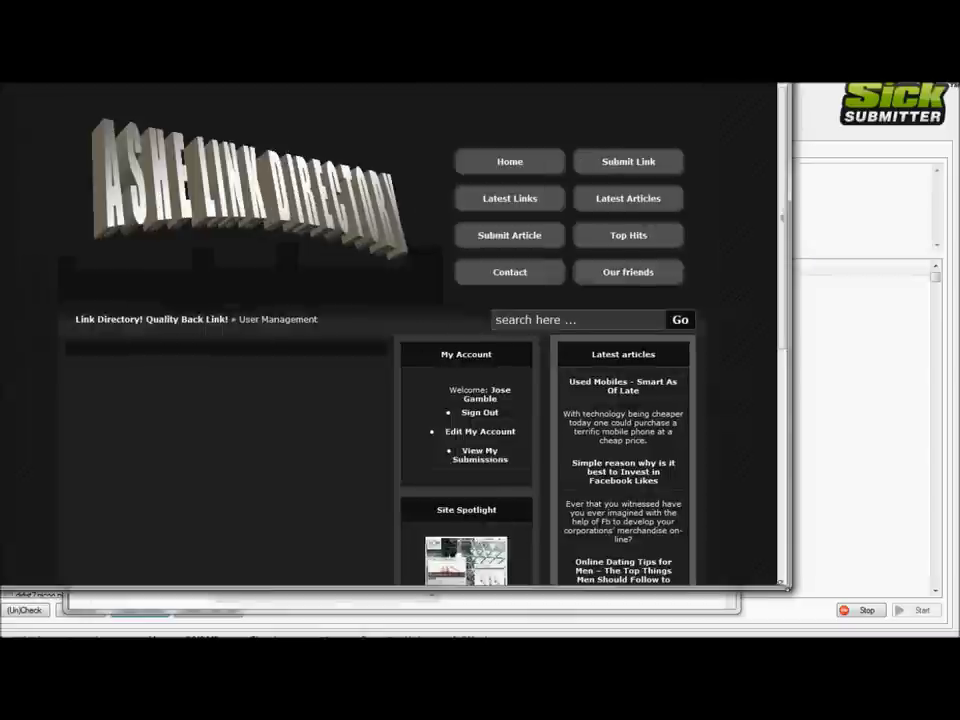
{"action": "scroll", "coordinate": [404, 425], "scroll_direction": "down", "scroll_amount": 5}
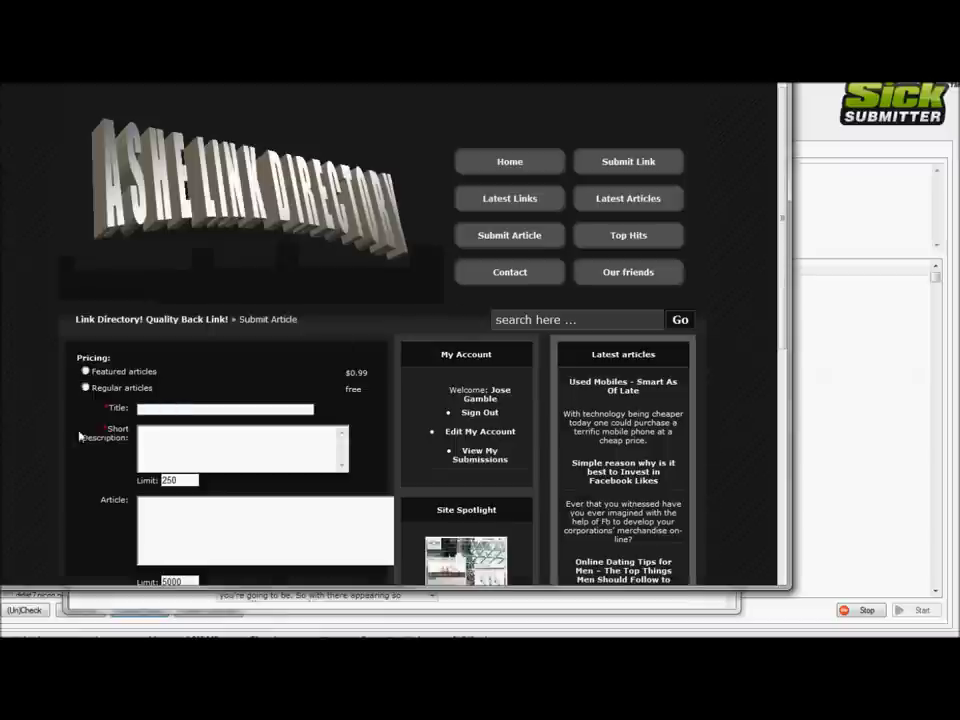
{"action": "scroll", "coordinate": [55, 421], "scroll_direction": "down", "scroll_amount": 3}
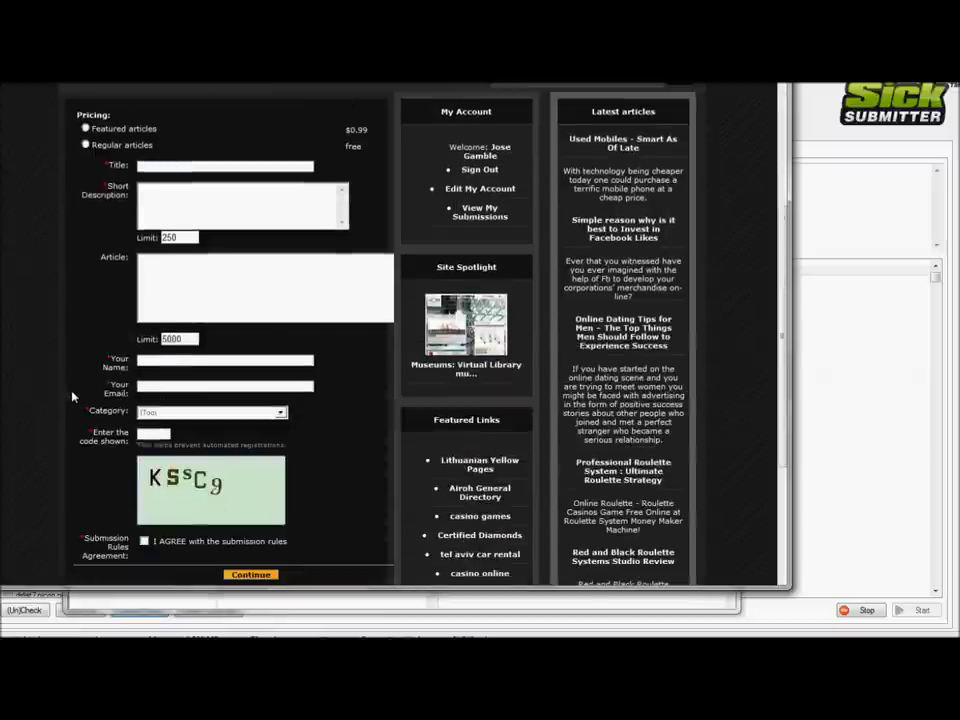
- Move the Ashe Link Directory window fully into view and check its filled-in article, contact, category and captcha fields
{"action": "left_click_drag", "start_coordinate": [271, 71], "coordinate": [384, 99]}
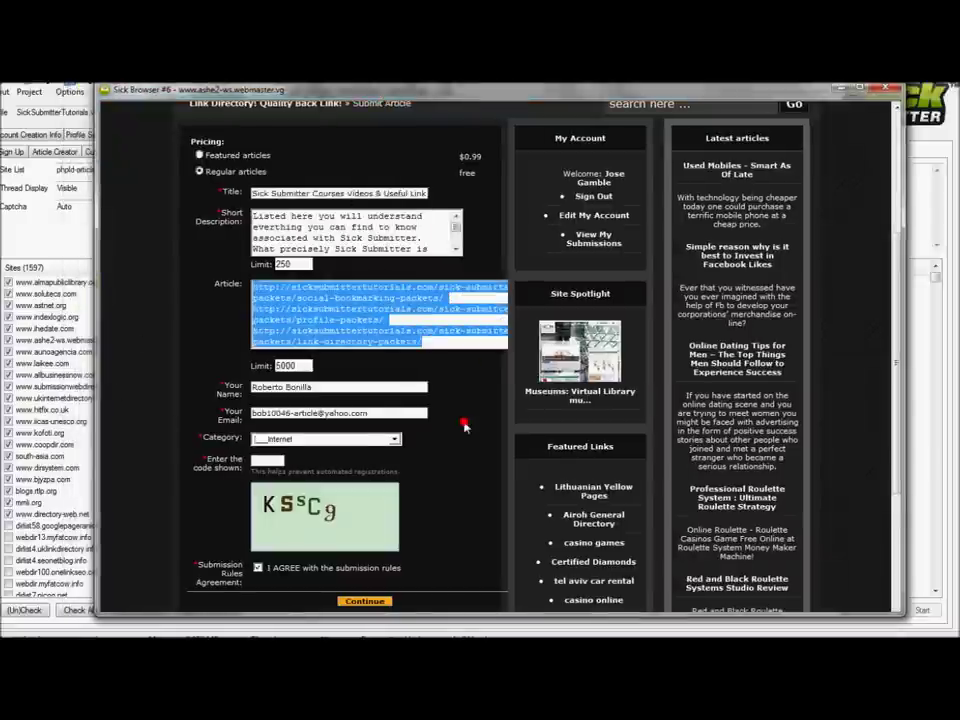
{"action": "left_click", "coordinate": [411, 313]}
{"action": "scroll", "coordinate": [390, 326], "scroll_direction": "up", "scroll_amount": 1}
{"action": "scroll", "coordinate": [281, 334], "scroll_direction": "down", "scroll_amount": 3}
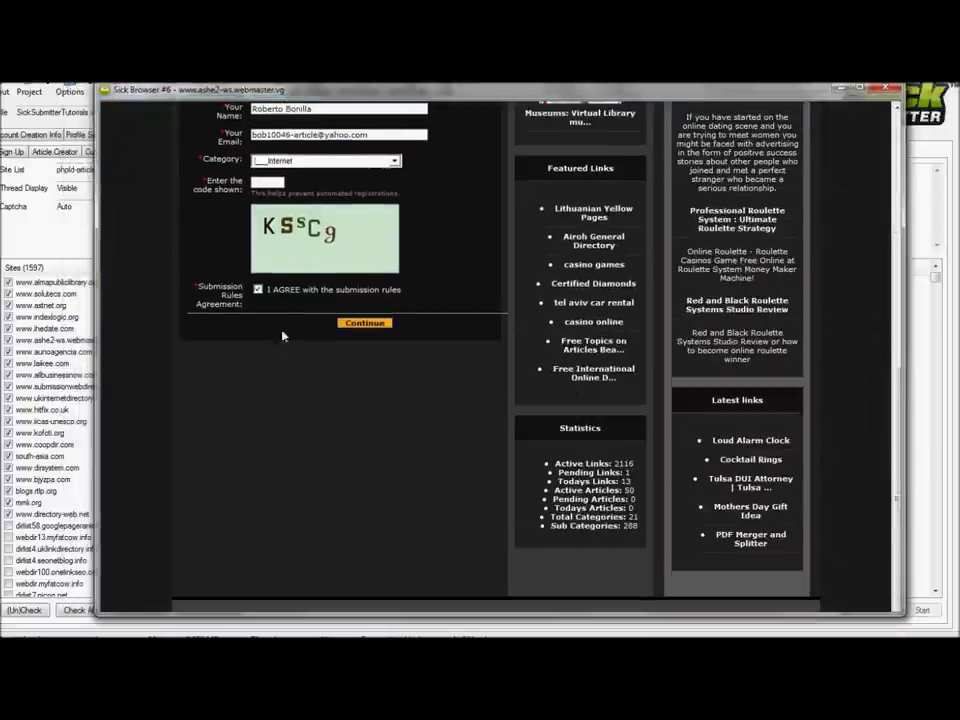
{"action": "scroll", "coordinate": [279, 336], "scroll_direction": "up", "scroll_amount": 2}
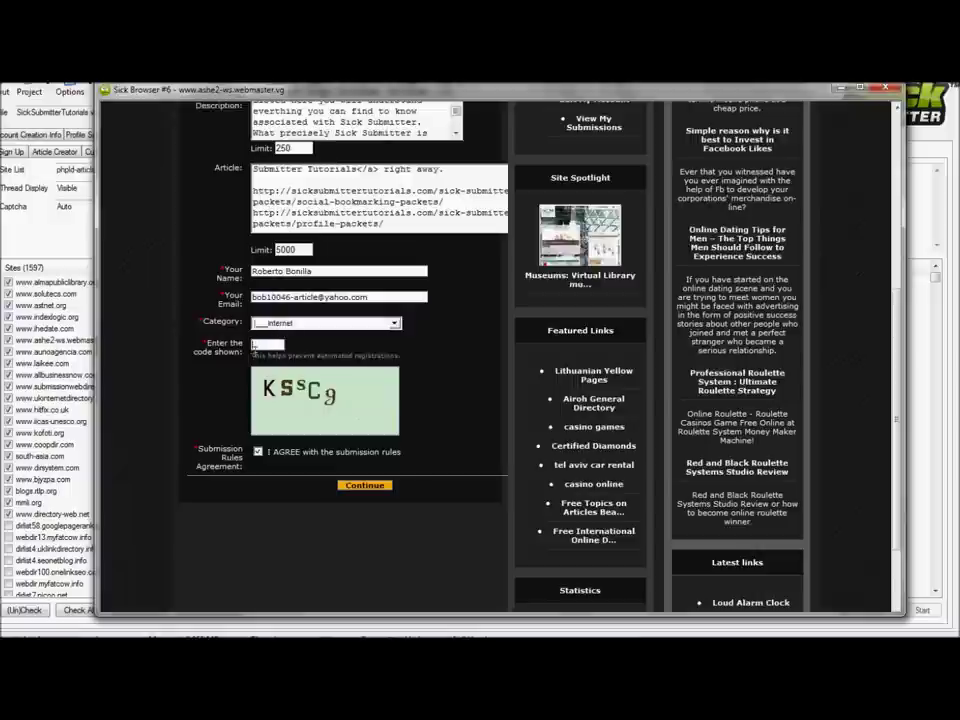
{"action": "scroll", "coordinate": [245, 343], "scroll_direction": "up", "scroll_amount": 1}
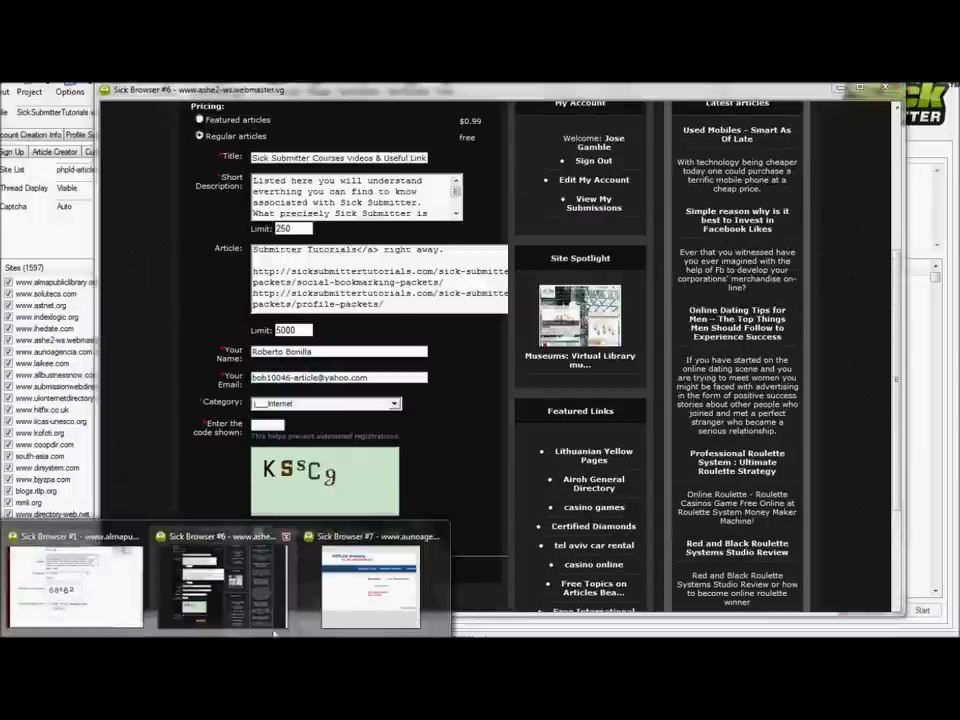
{"action": "mouse_move", "coordinate": [367, 593]}
{"action": "left_click", "coordinate": [129, 591]}
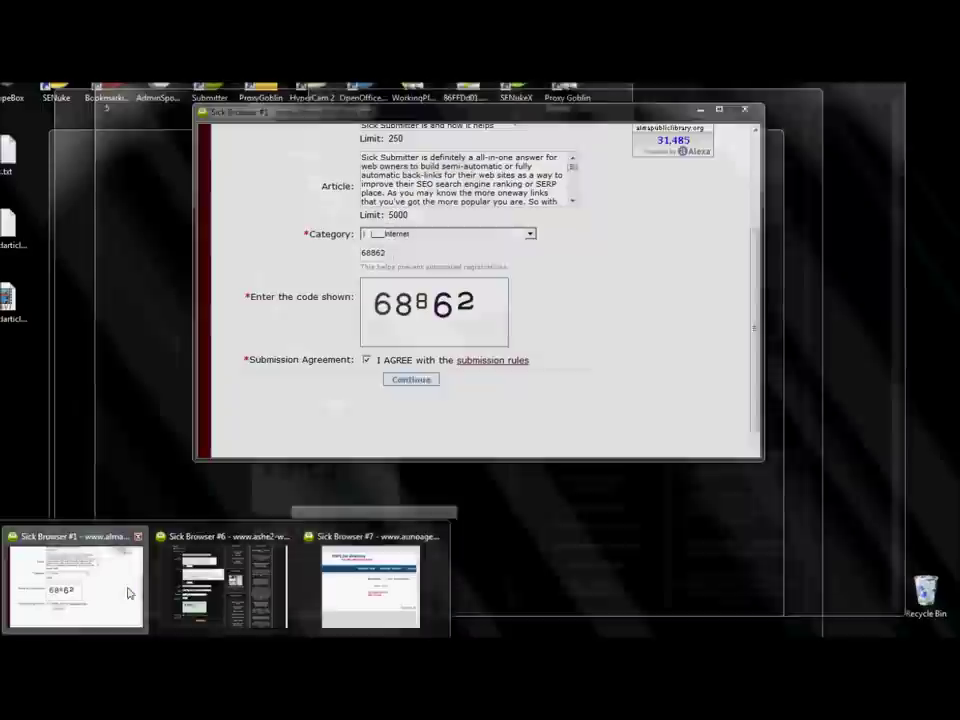
{"action": "key", "text": "Return"}
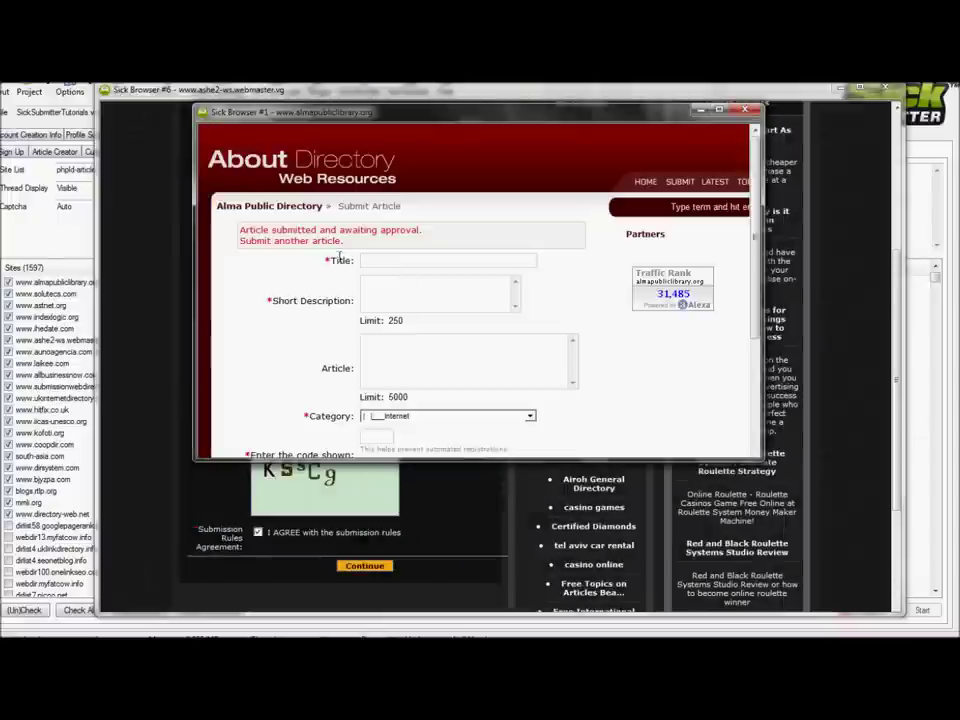
{"action": "left_click_drag", "start_coordinate": [242, 232], "coordinate": [321, 240]}
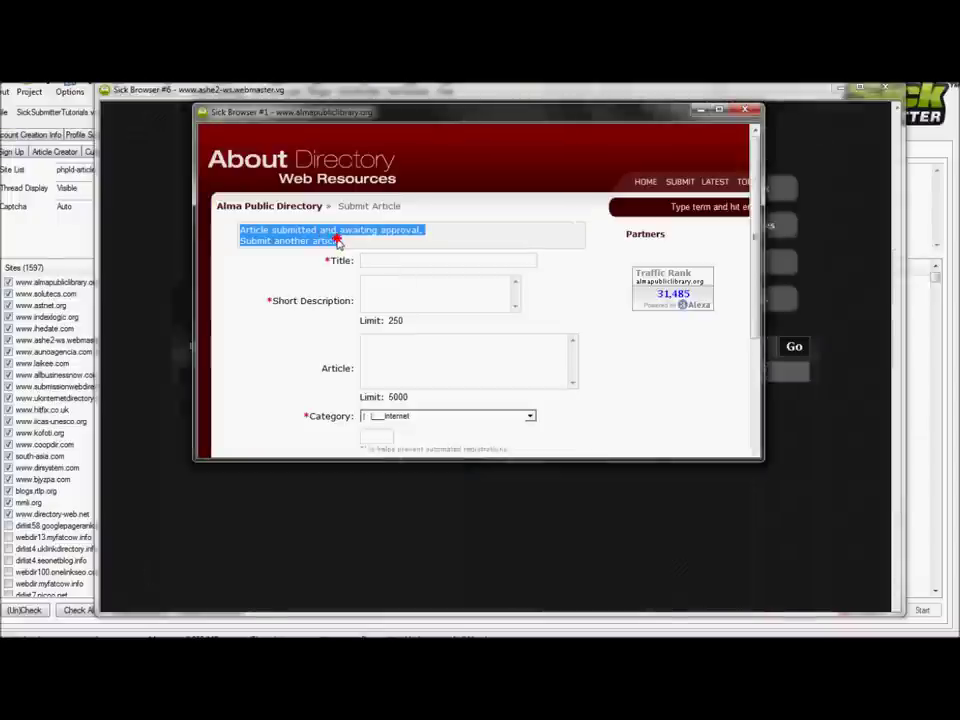
- Enter the captcha code in the Ashe Link Directory form, submit the article and check the submission notice
{"action": "scroll", "coordinate": [178, 384], "scroll_direction": "down", "scroll_amount": 3}
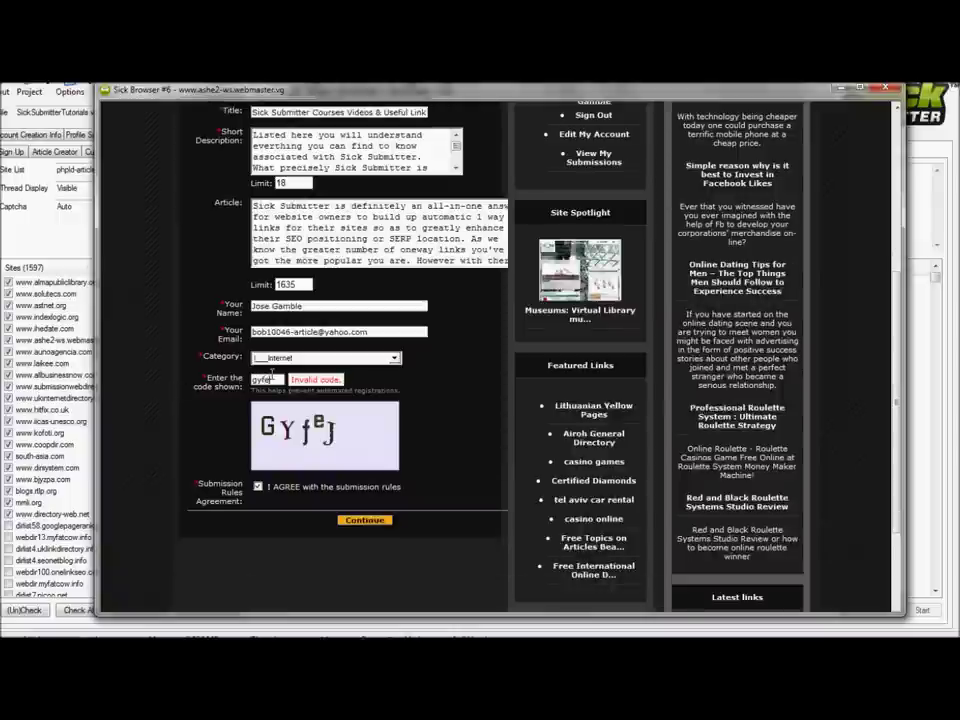
{"action": "key", "text": "Return"}
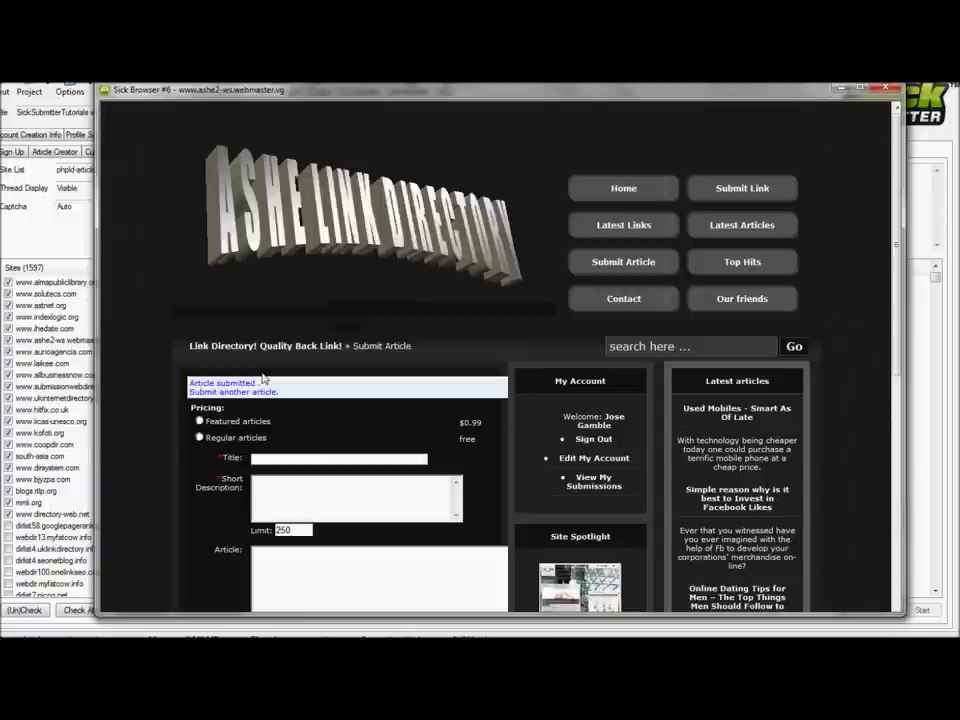
{"action": "mouse_move", "coordinate": [190, 383]}
{"action": "left_mouse_down"}
{"action": "mouse_move", "coordinate": [281, 391]}
{"action": "mouse_move", "coordinate": [200, 380]}
{"action": "left_mouse_up"}
{"action": "left_click", "coordinate": [285, 392]}
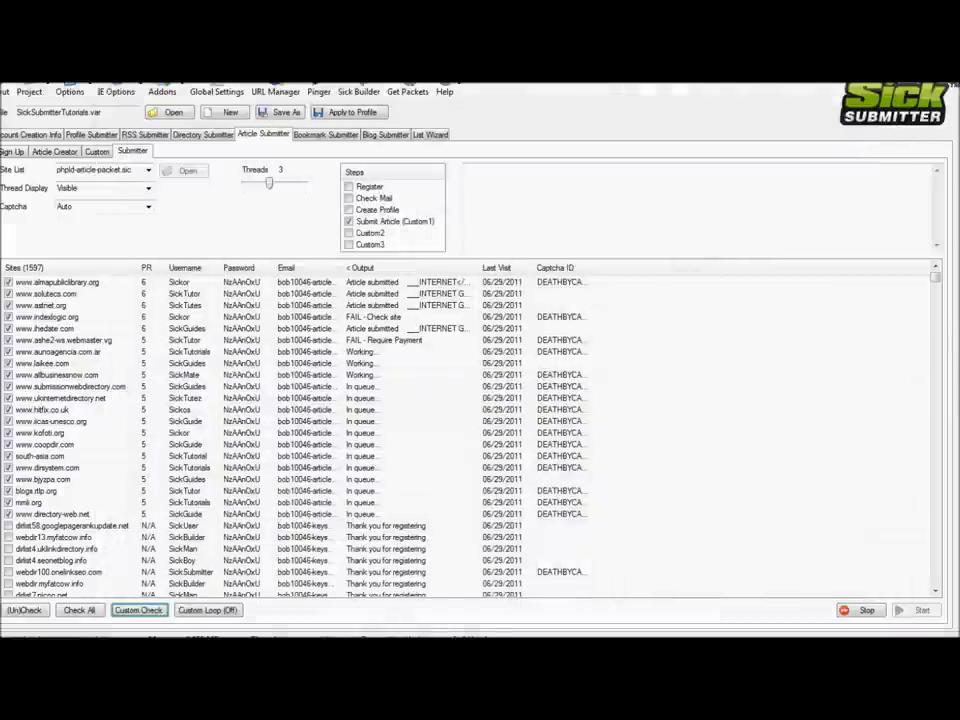
- Widen the site list's Output column to read the article categories, and enter GAMES, as a negative category keyword in the article settings
{"action": "mouse_move", "coordinate": [376, 617]}
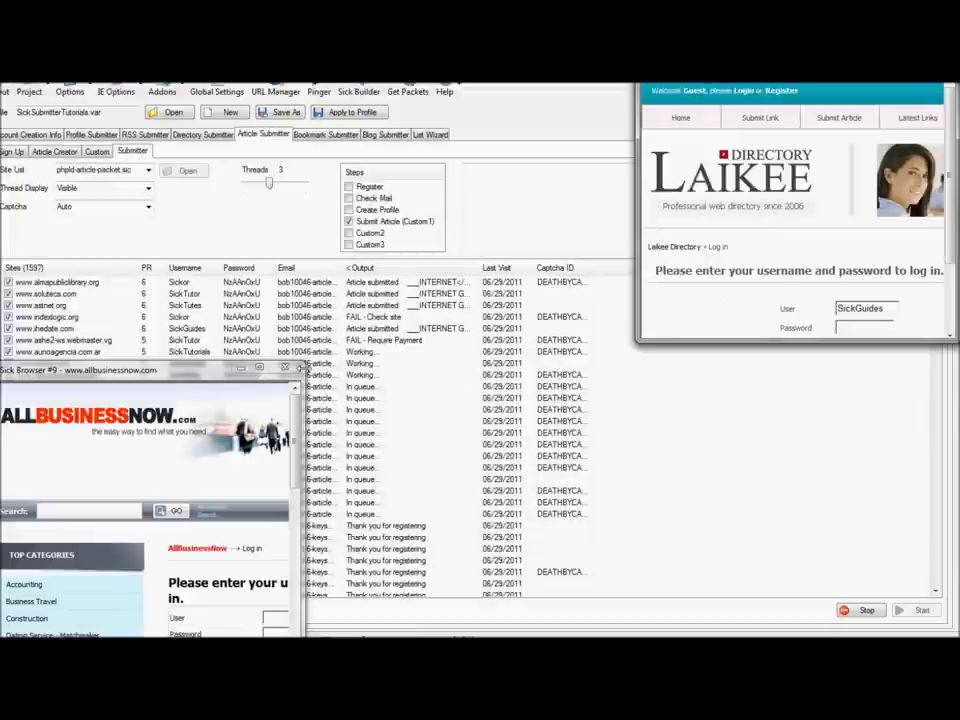
{"action": "left_click_drag", "start_coordinate": [481, 266], "coordinate": [538, 267]}
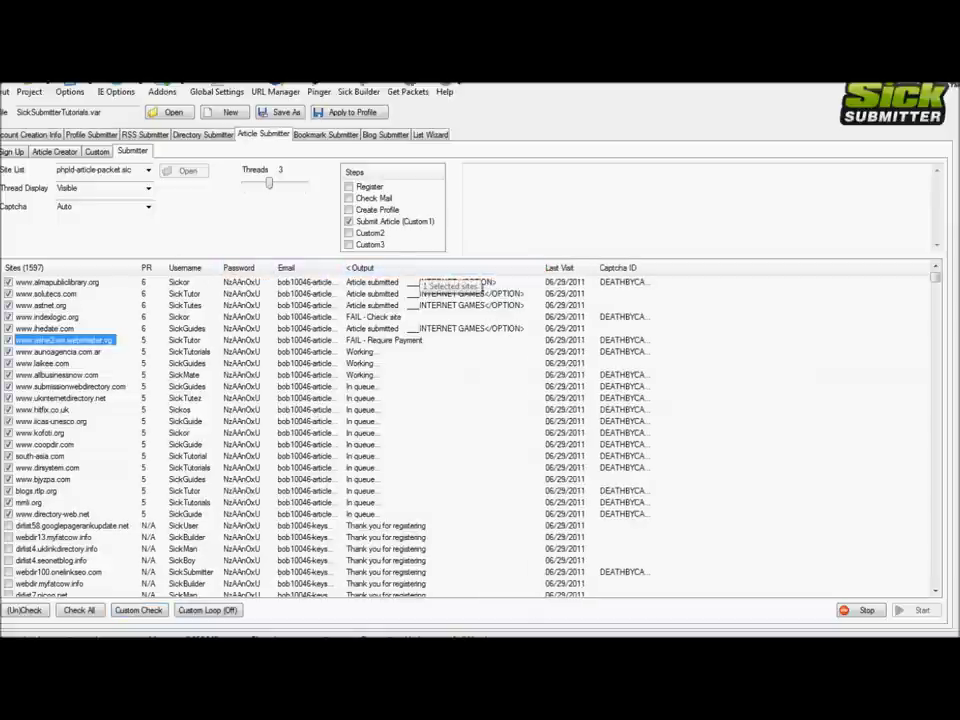
{"action": "left_click", "coordinate": [58, 152]}
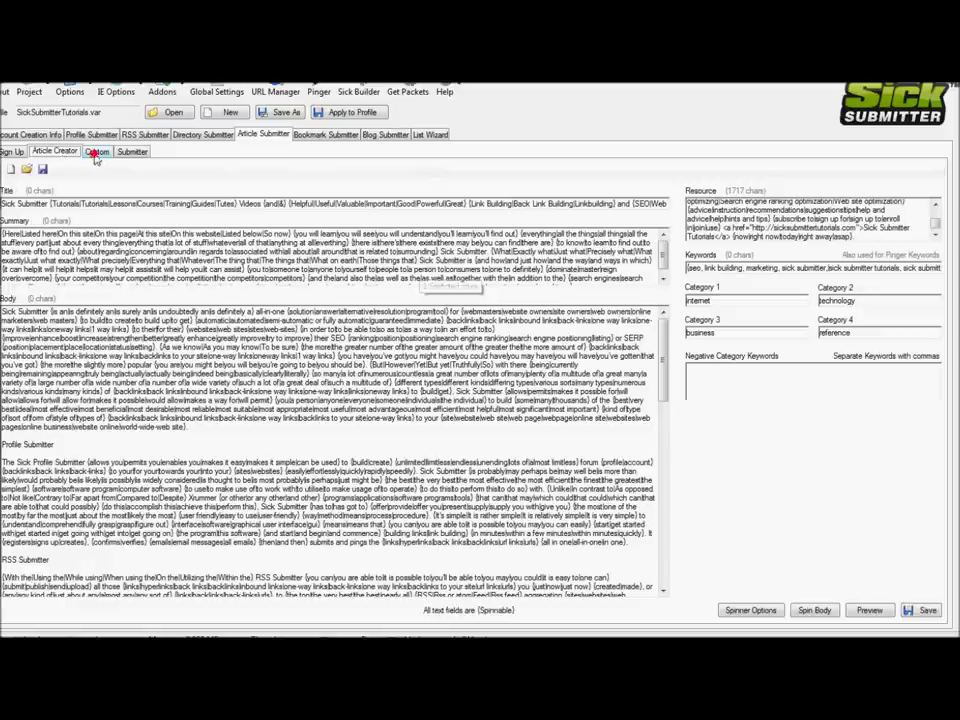
{"action": "left_click", "coordinate": [96, 152]}
{"action": "left_click", "coordinate": [72, 152]}
{"action": "left_click", "coordinate": [698, 381]}
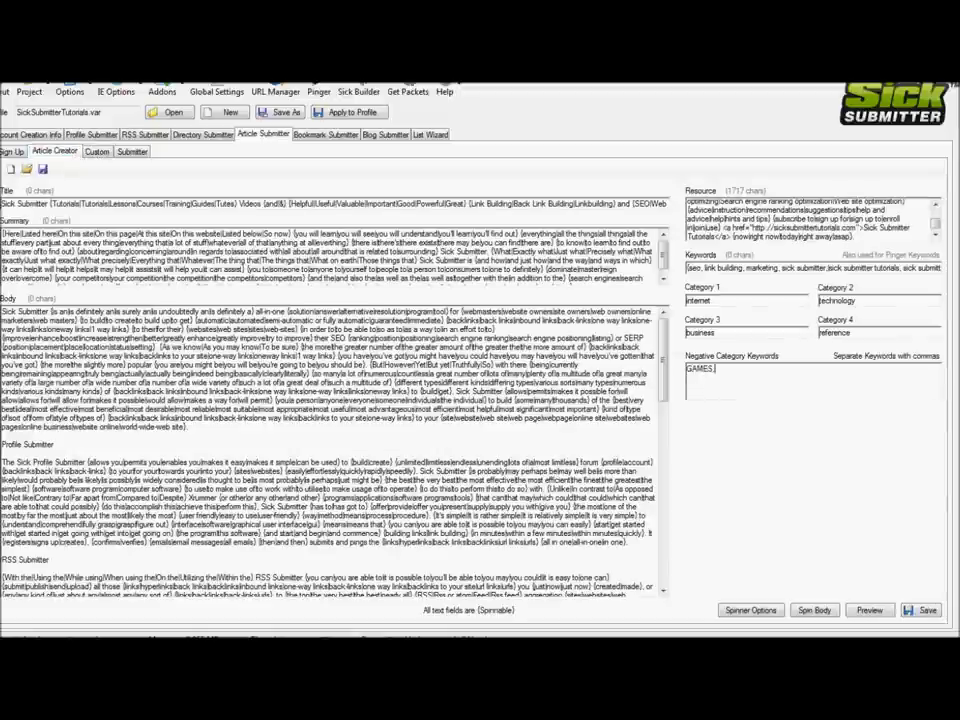
{"action": "left_click", "coordinate": [132, 151]}
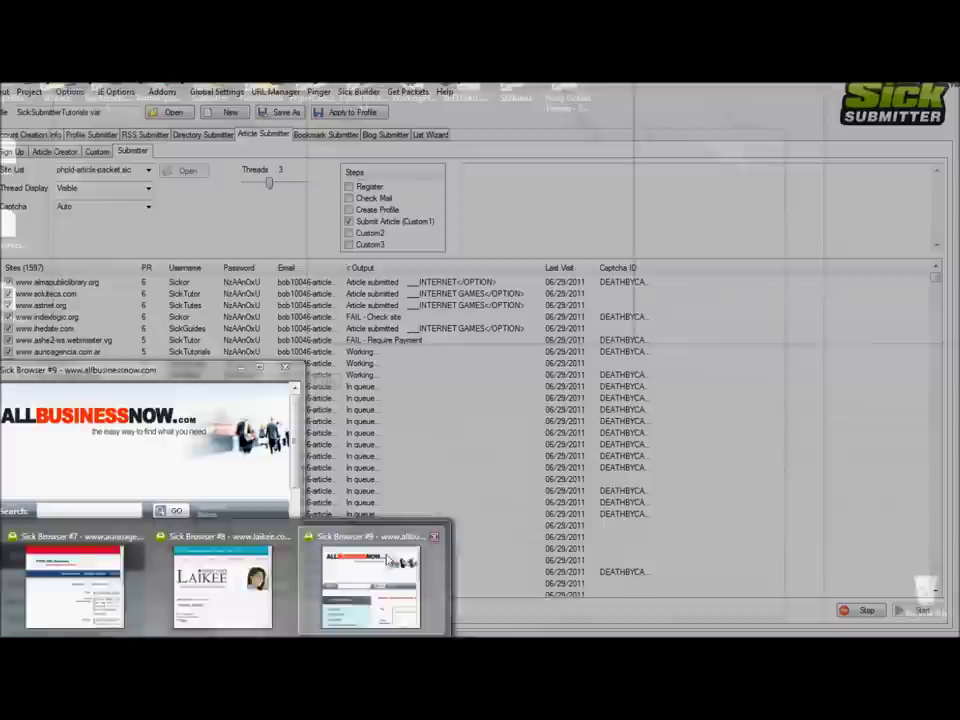
{"action": "left_click", "coordinate": [386, 578]}
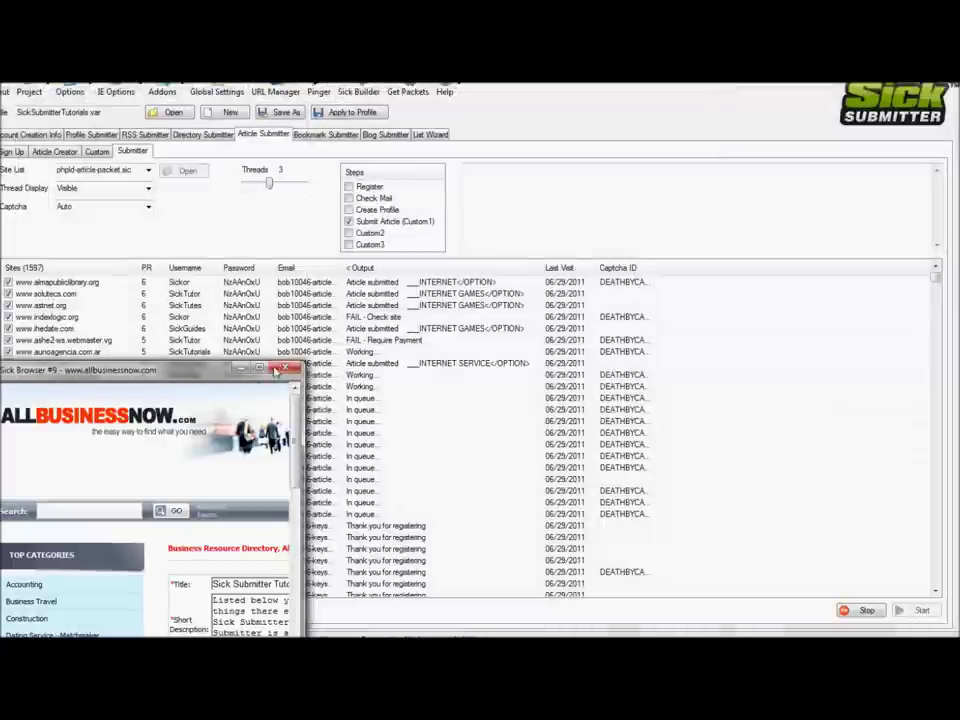
{"action": "left_click_drag", "start_coordinate": [300, 362], "coordinate": [627, 199]}
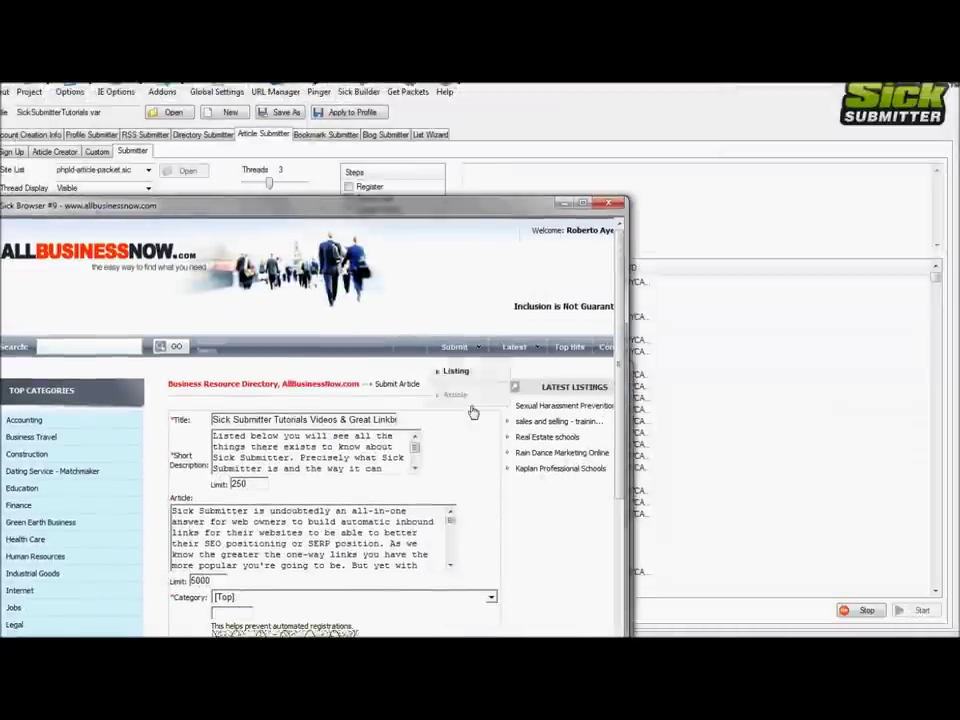
{"action": "scroll", "coordinate": [386, 429], "scroll_direction": "down", "scroll_amount": 3}
- Set the AllBusinessNow article's category to Internet Security
{"action": "left_click", "coordinate": [310, 359]}
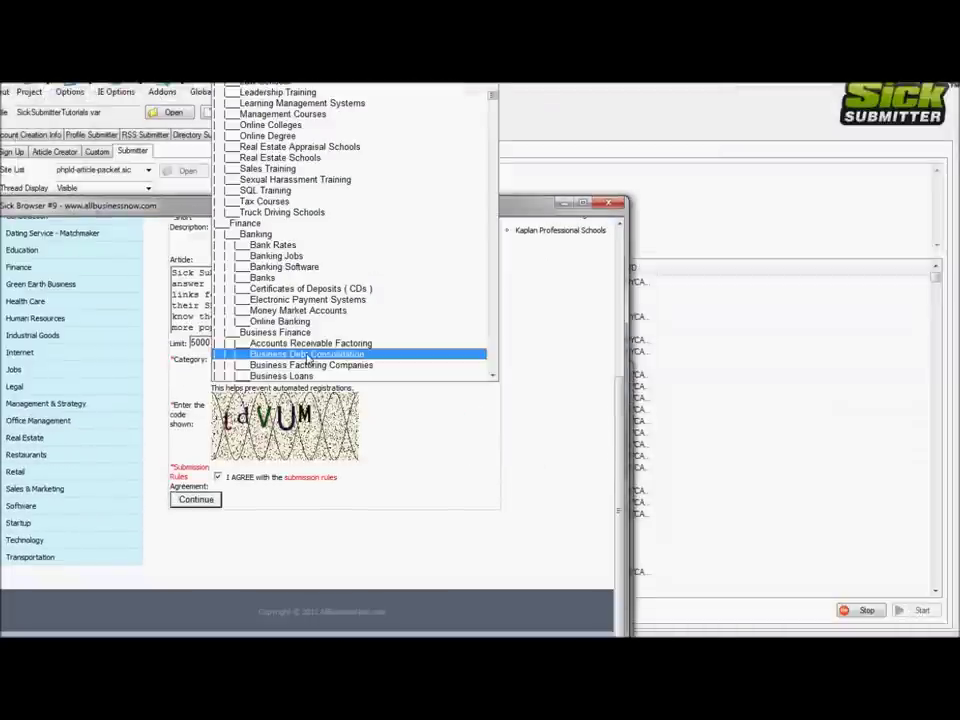
{"action": "scroll", "coordinate": [325, 250], "scroll_direction": "down", "scroll_amount": 7}
{"action": "scroll", "coordinate": [323, 243], "scroll_direction": "down", "scroll_amount": 10}
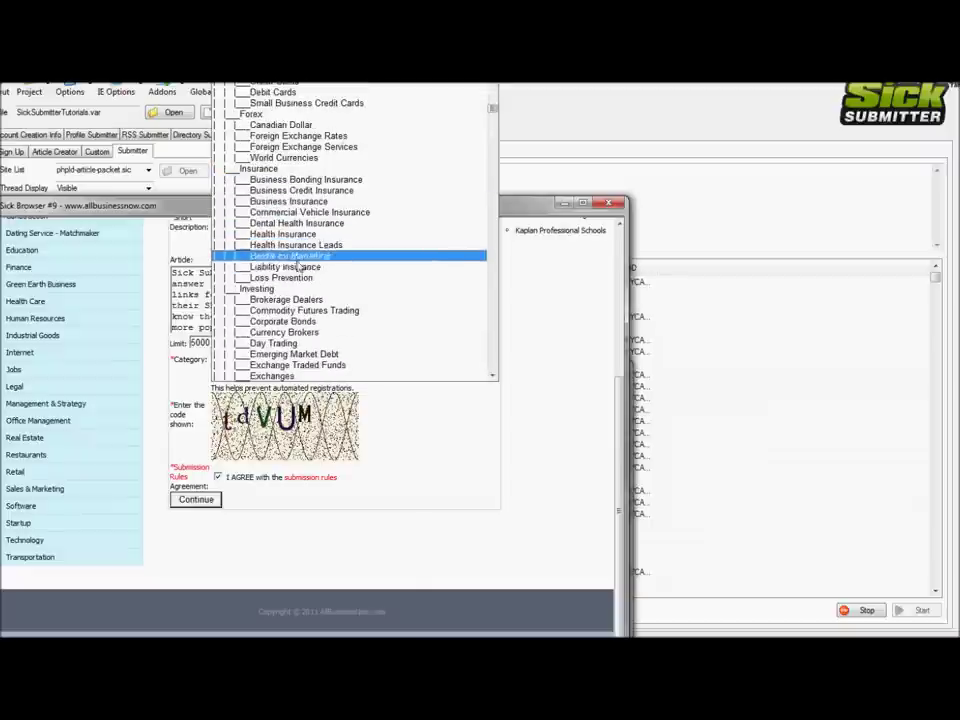
{"action": "scroll", "coordinate": [323, 320], "scroll_direction": "down", "scroll_amount": 20}
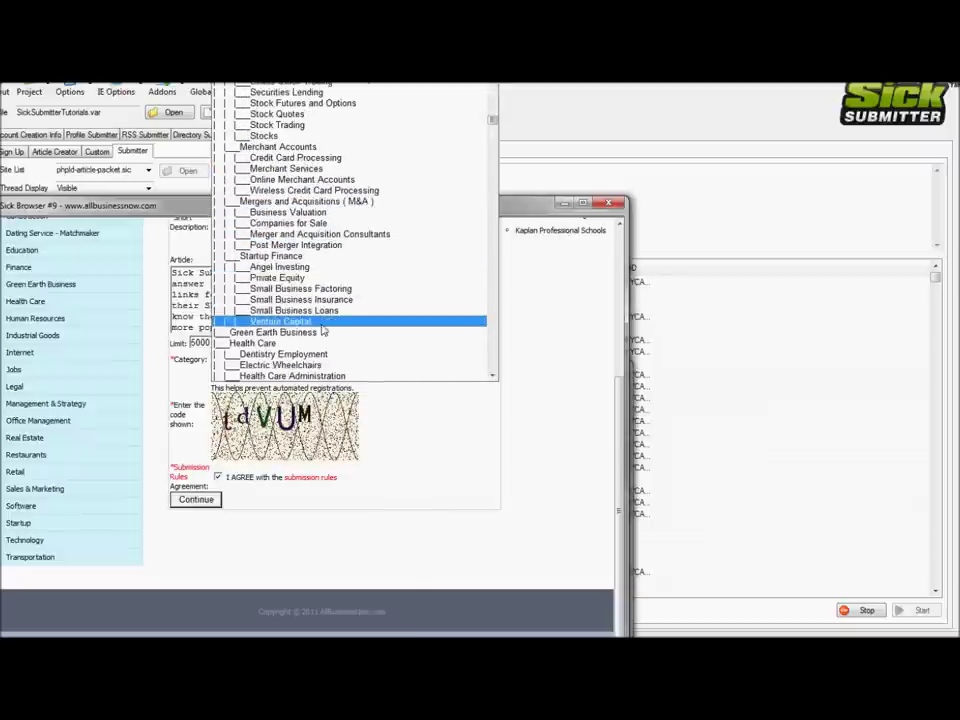
{"action": "scroll", "coordinate": [335, 300], "scroll_direction": "down", "scroll_amount": 20}
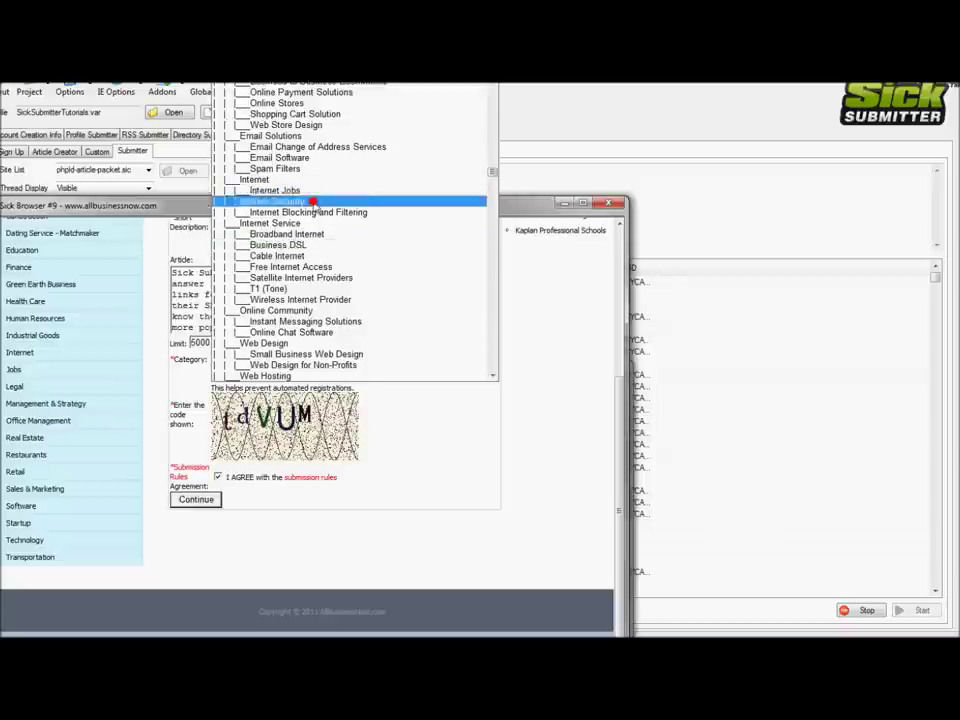
{"action": "left_click", "coordinate": [313, 200]}
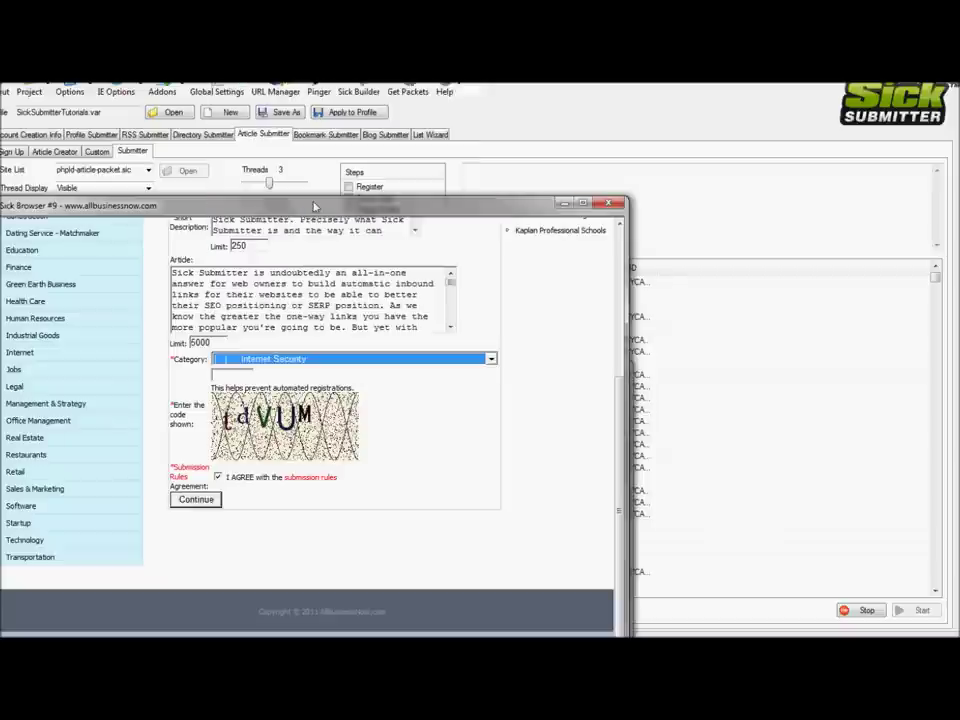
- Browse the AllBusinessNow category list further and set the article's category to Information Technology ( IT ) Services
{"action": "left_click", "coordinate": [312, 359]}
{"action": "scroll", "coordinate": [320, 357], "scroll_direction": "down", "scroll_amount": 5}
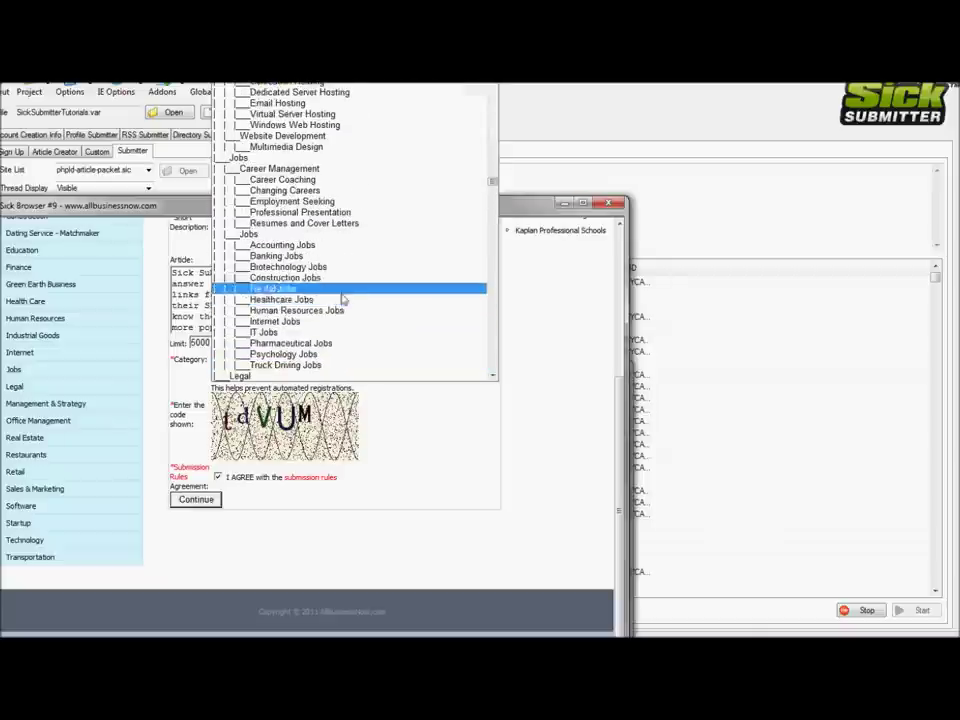
{"action": "scroll", "coordinate": [300, 272], "scroll_direction": "down", "scroll_amount": 4}
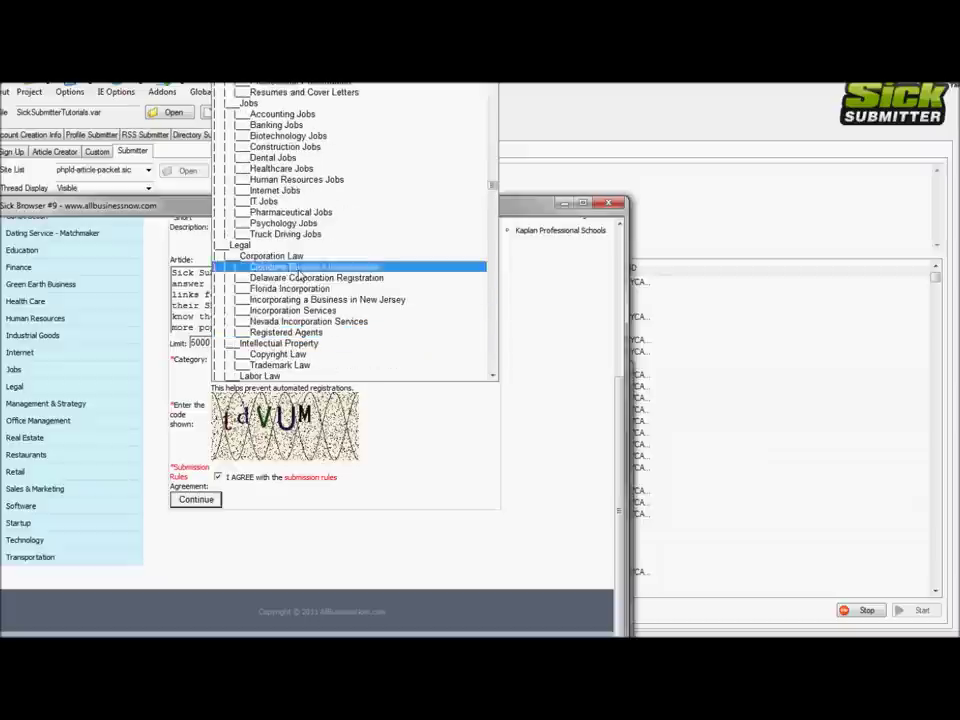
{"action": "left_click", "coordinate": [268, 201]}
{"action": "left_click", "coordinate": [310, 359]}
{"action": "scroll", "coordinate": [342, 245], "scroll_direction": "down", "scroll_amount": 2}
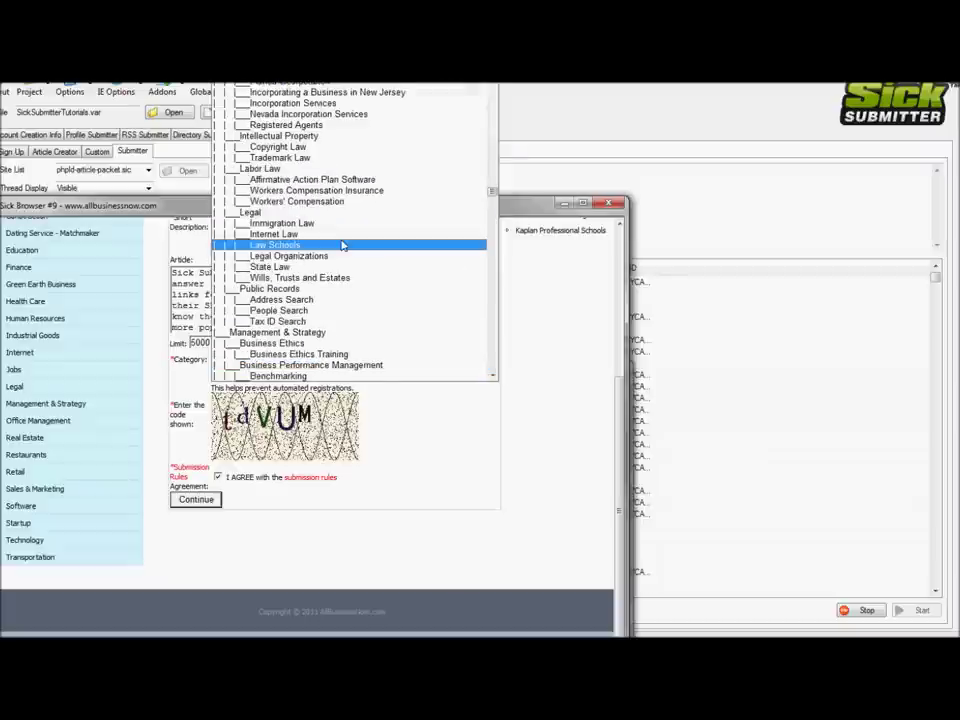
{"action": "scroll", "coordinate": [322, 246], "scroll_direction": "down", "scroll_amount": 14}
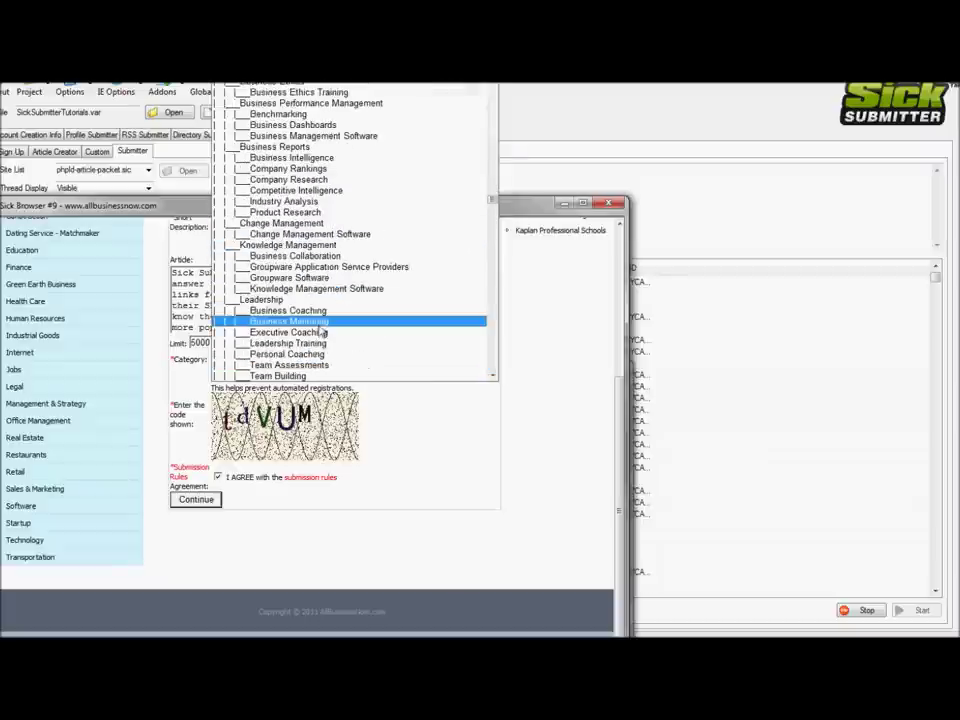
{"action": "scroll", "coordinate": [330, 300], "scroll_direction": "down", "scroll_amount": 11}
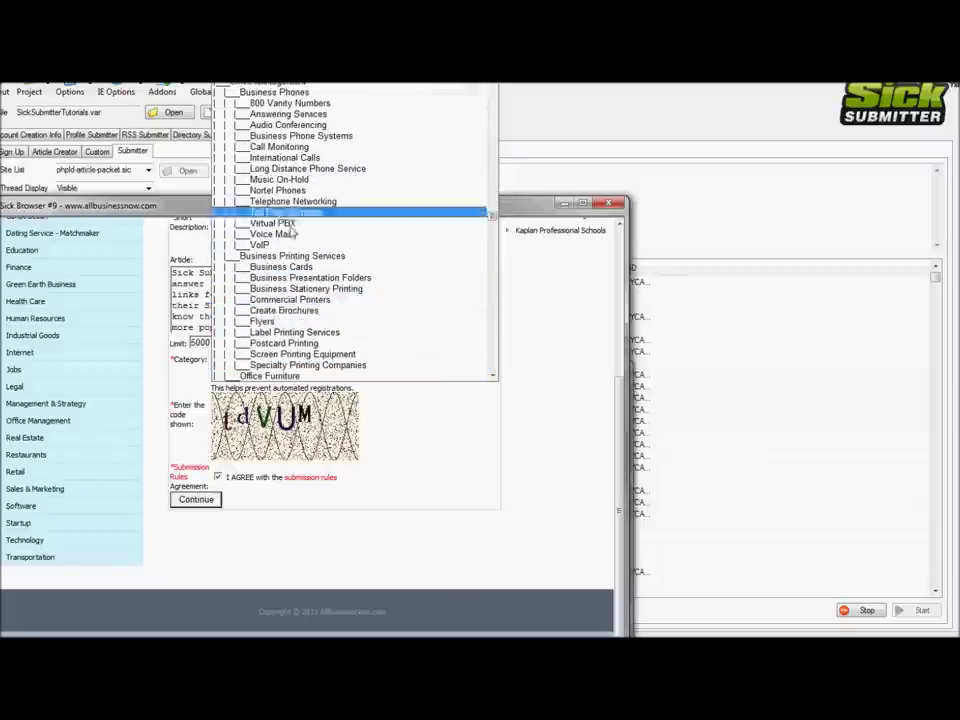
{"action": "scroll", "coordinate": [345, 290], "scroll_direction": "down", "scroll_amount": 17}
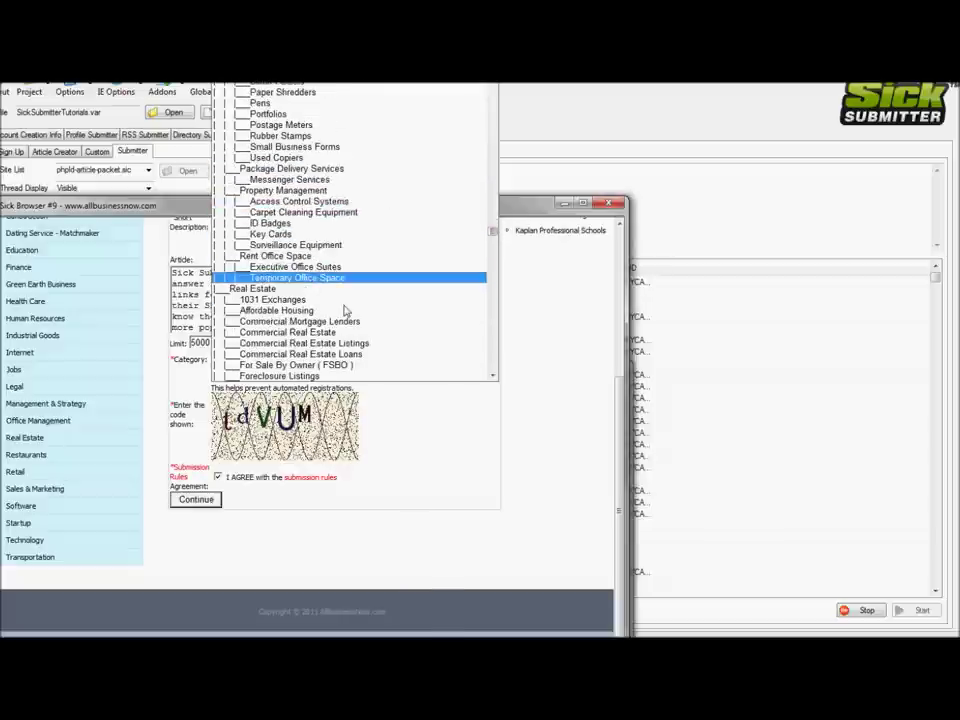
{"action": "scroll", "coordinate": [343, 320], "scroll_direction": "down", "scroll_amount": 15}
{"action": "left_click_drag", "start_coordinate": [492, 248], "coordinate": [494, 355]}
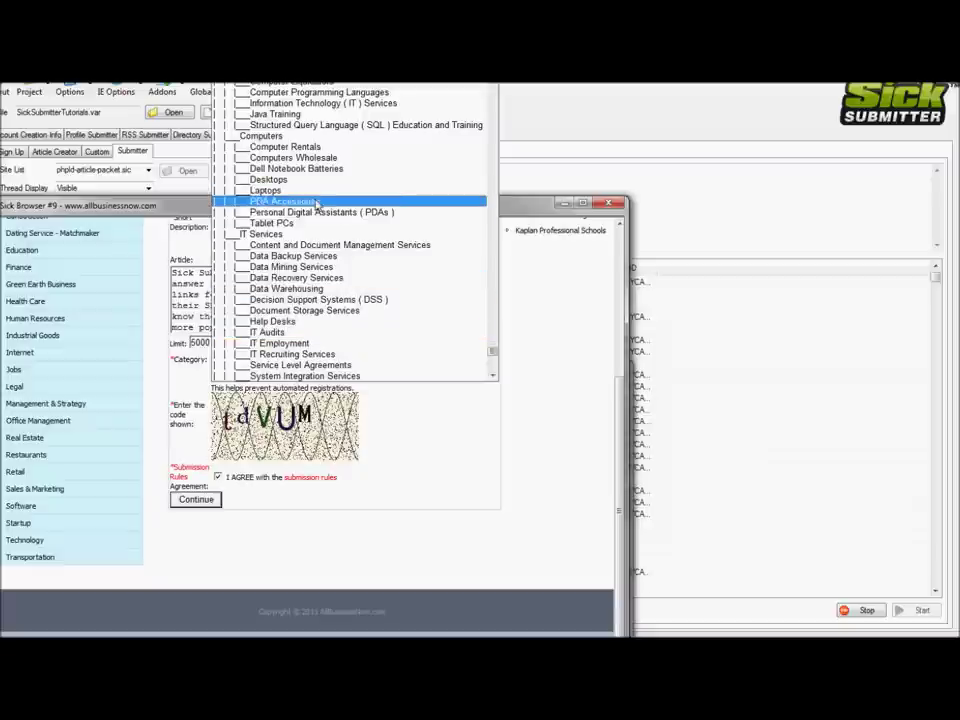
{"action": "left_click", "coordinate": [361, 104]}
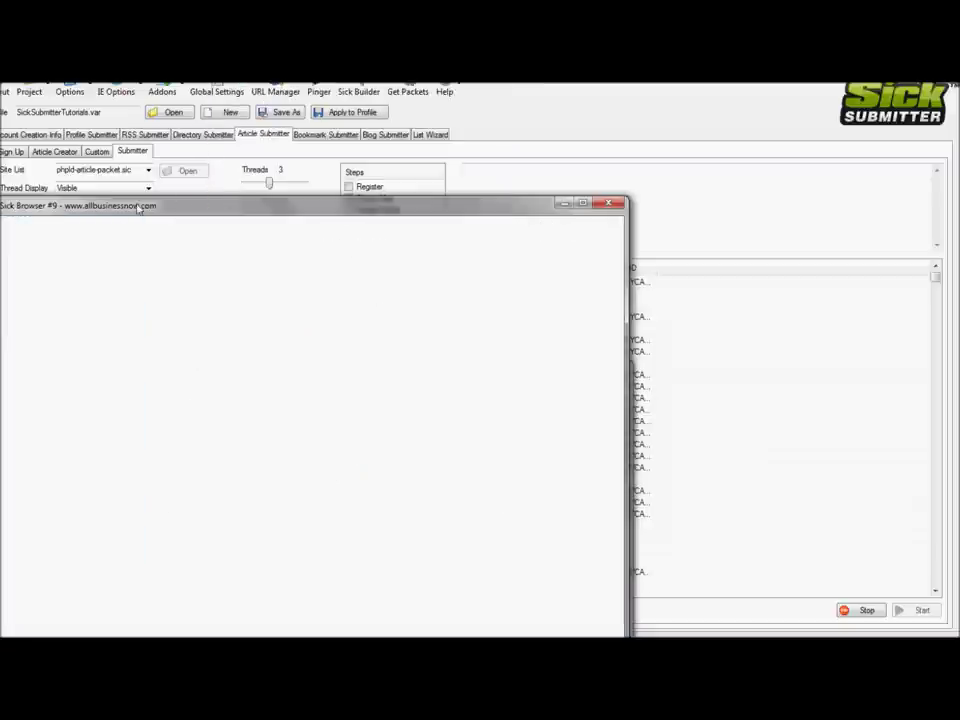
{"action": "left_click_drag", "start_coordinate": [190, 427], "coordinate": [293, 440]}
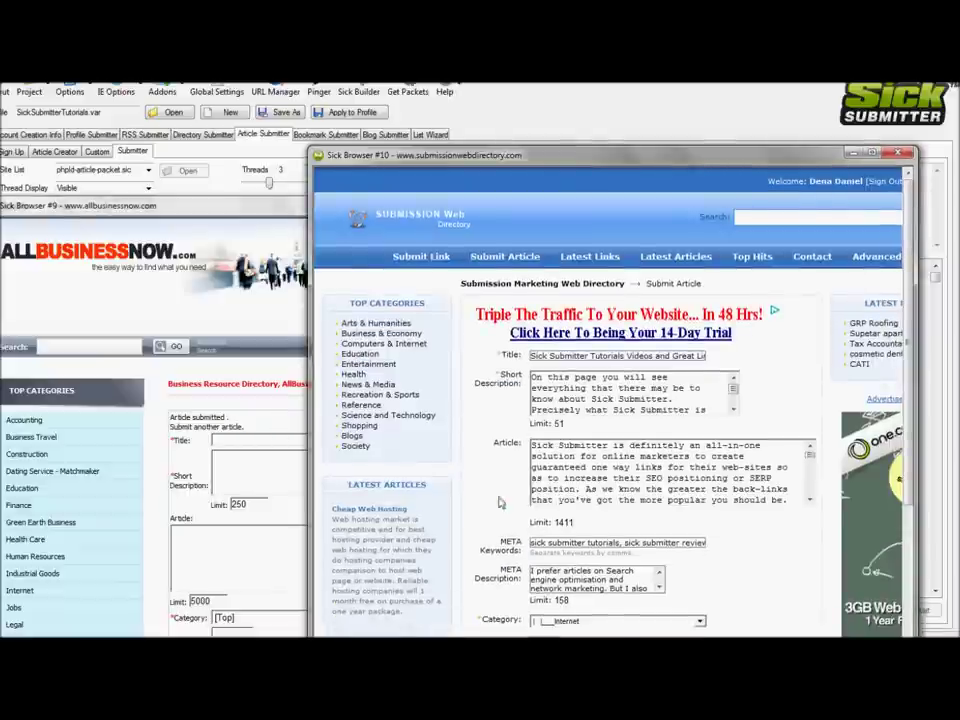
{"action": "scroll", "coordinate": [490, 510], "scroll_direction": "down", "scroll_amount": 3}
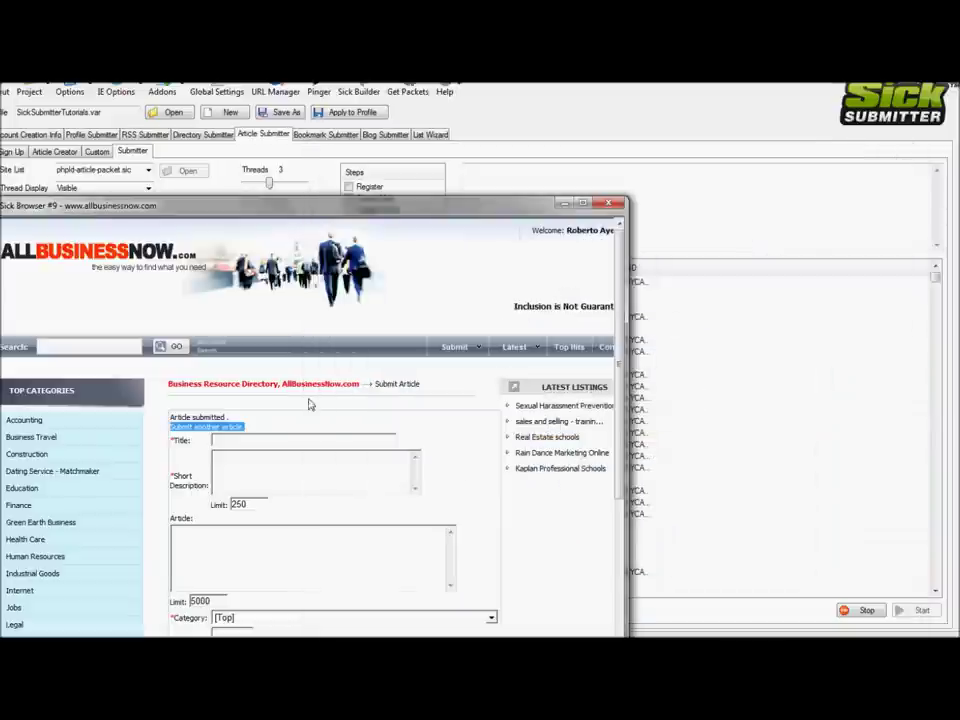
{"action": "left_click", "coordinate": [270, 438]}
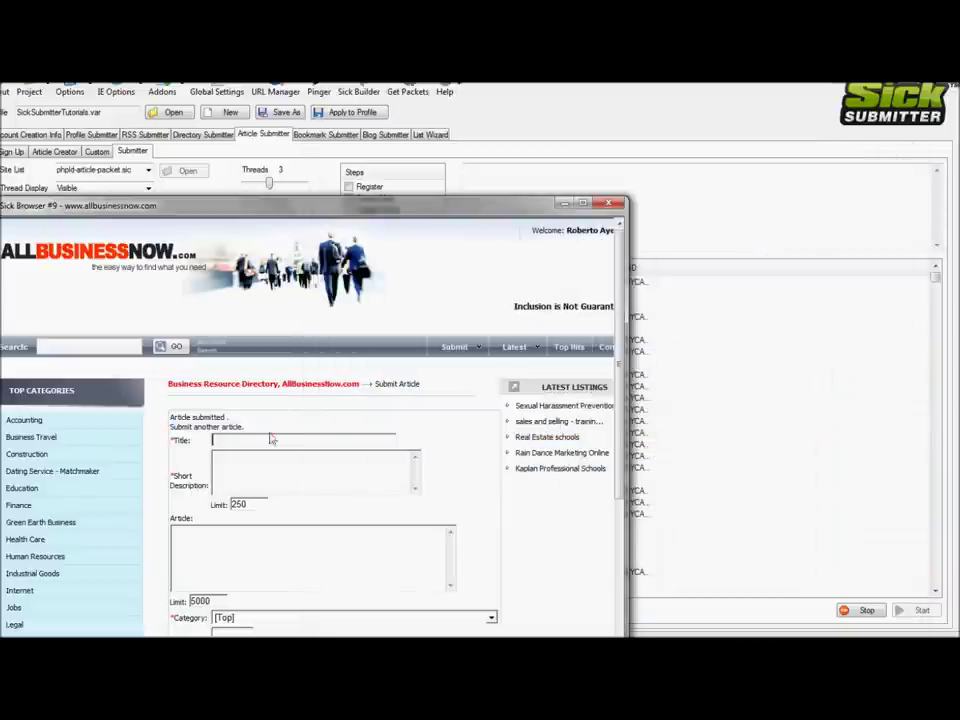
- Stop the Submit Article (Custom1) run
{"action": "left_click", "coordinate": [864, 610]}
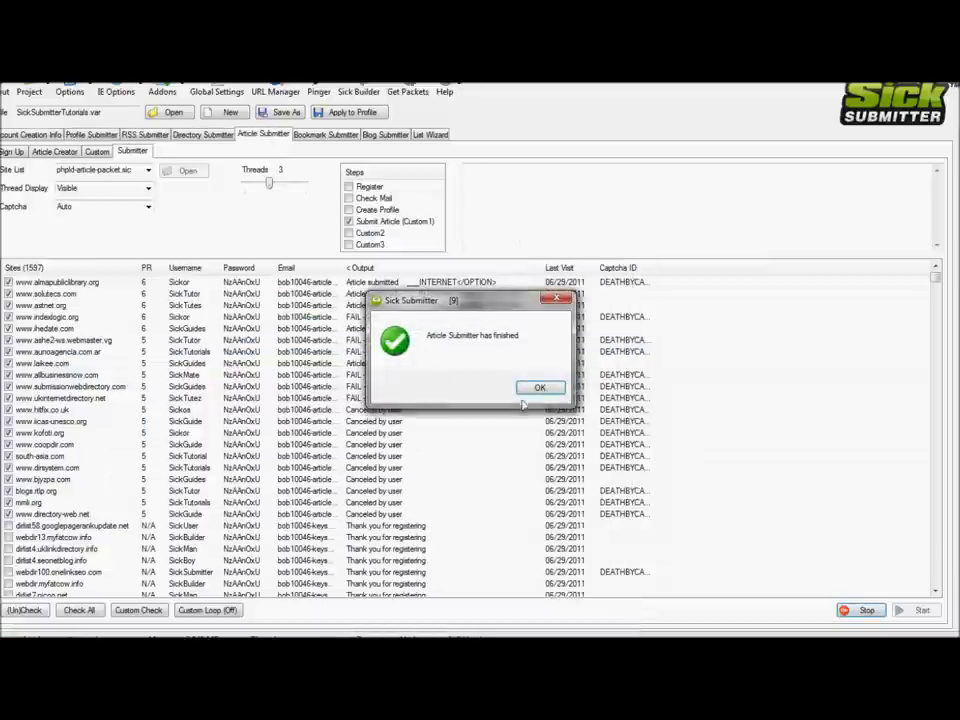